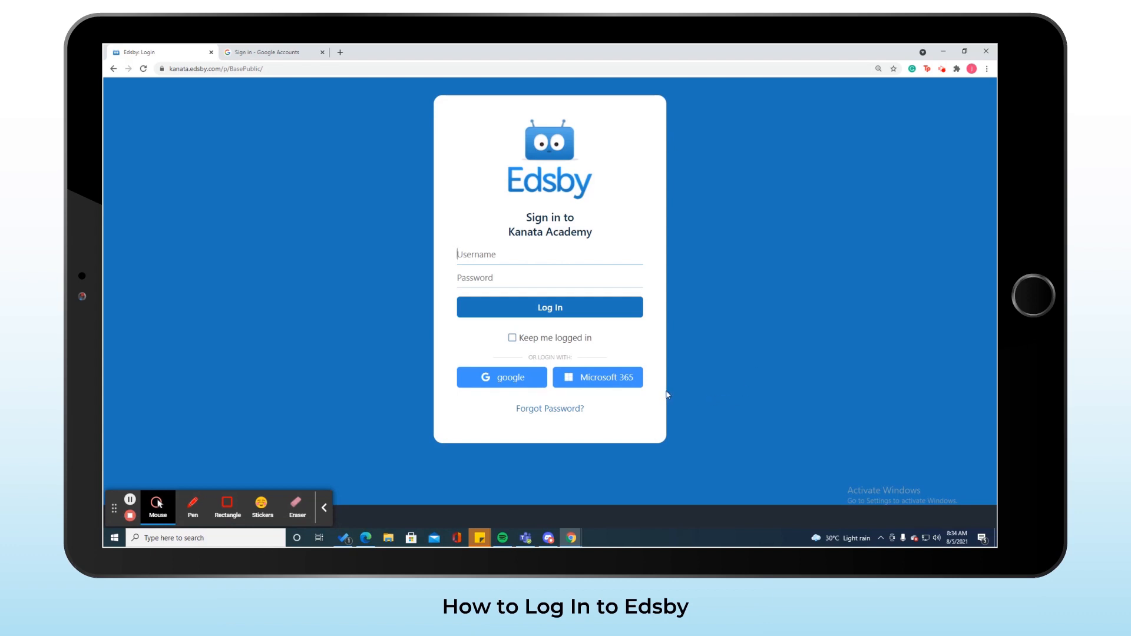
Log in to the Kanata Academy site through Microsoft 365 with the account's e-mail and password, and choose to stay signed in
left_click(624, 388)
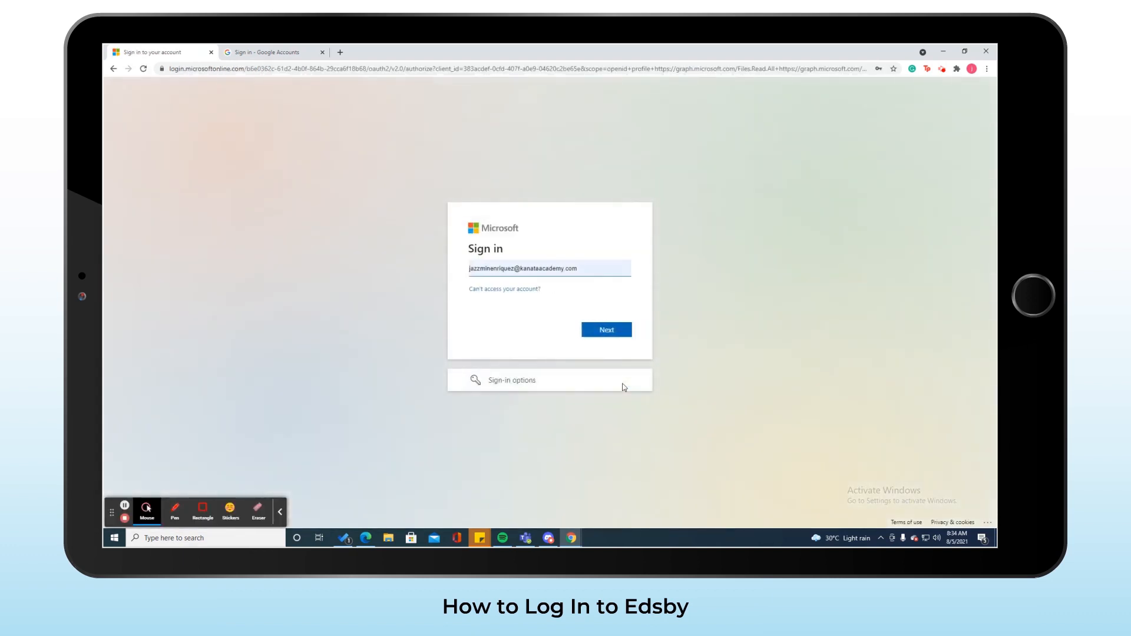
left_click(598, 331)
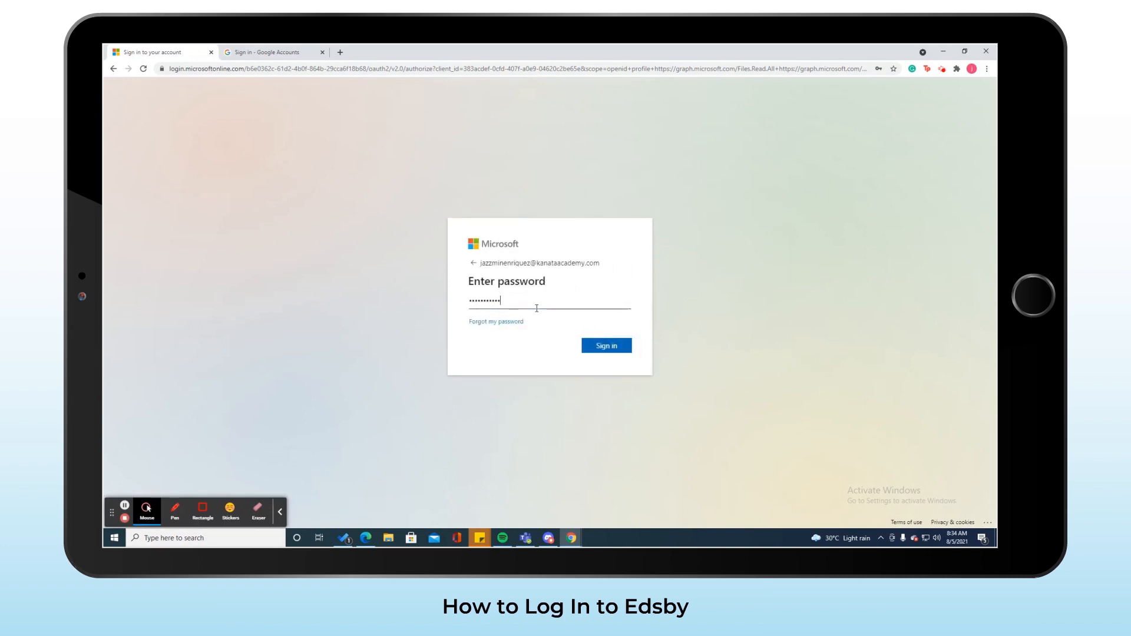
left_click(612, 347)
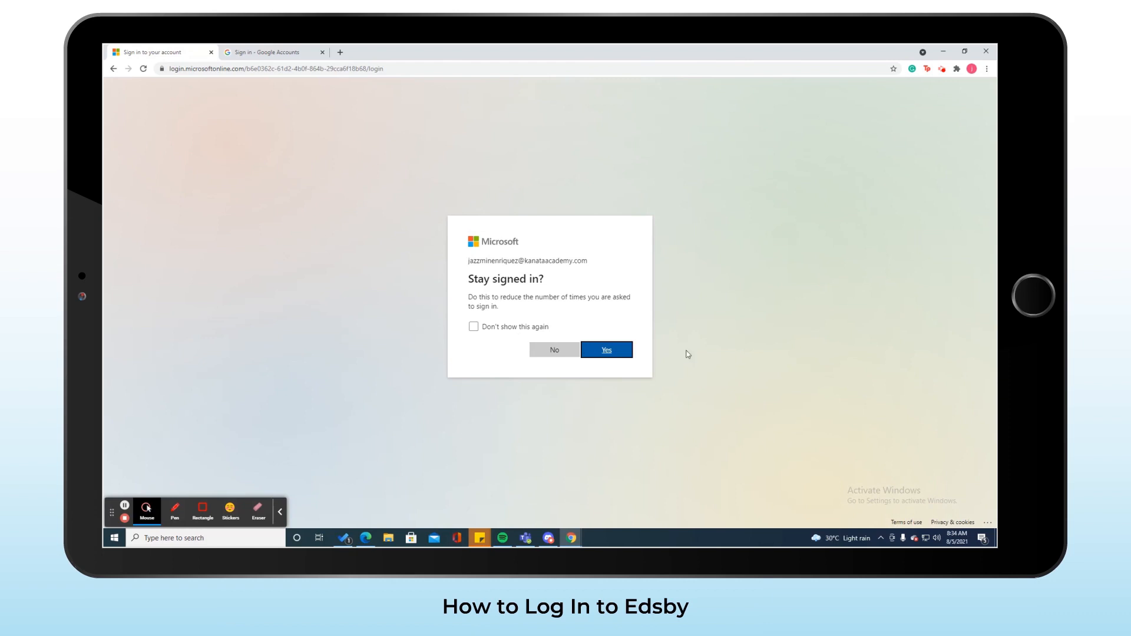
left_click(612, 354)
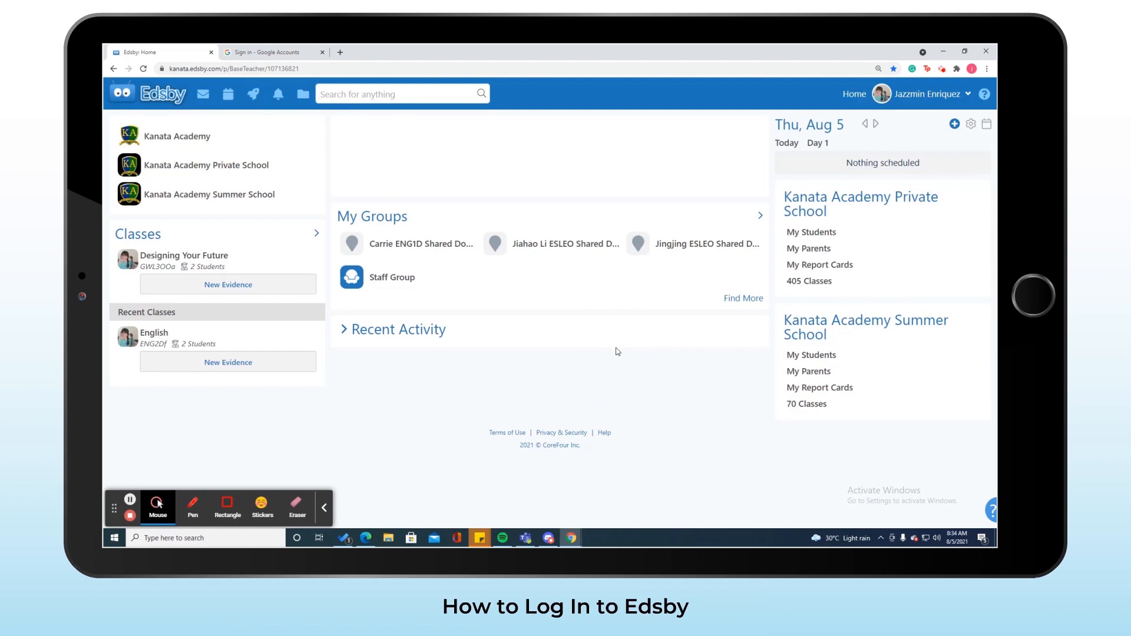
left_click(130, 499)
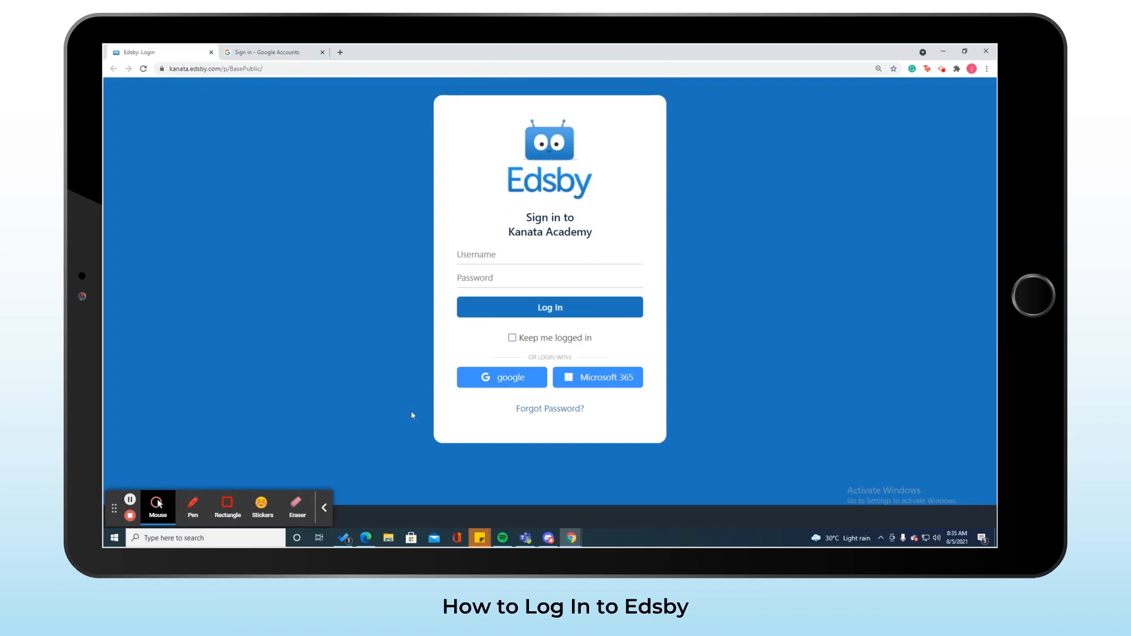
Log in to the Kanata Academy site through Google, entering the account's e-mail address and password
left_click(492, 380)
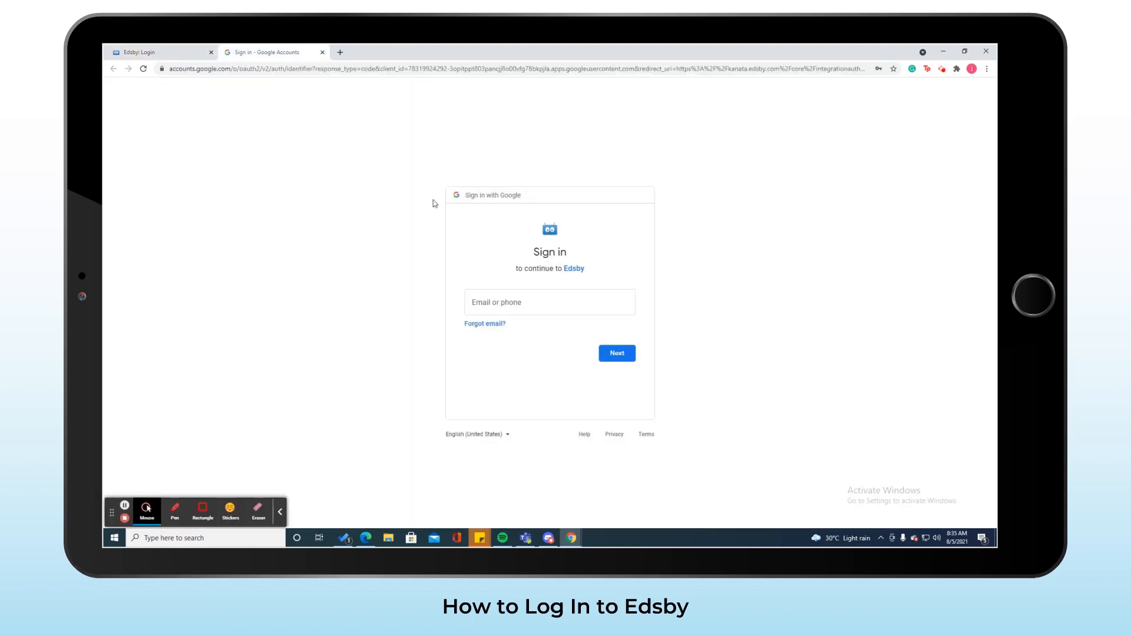
left_click(518, 306)
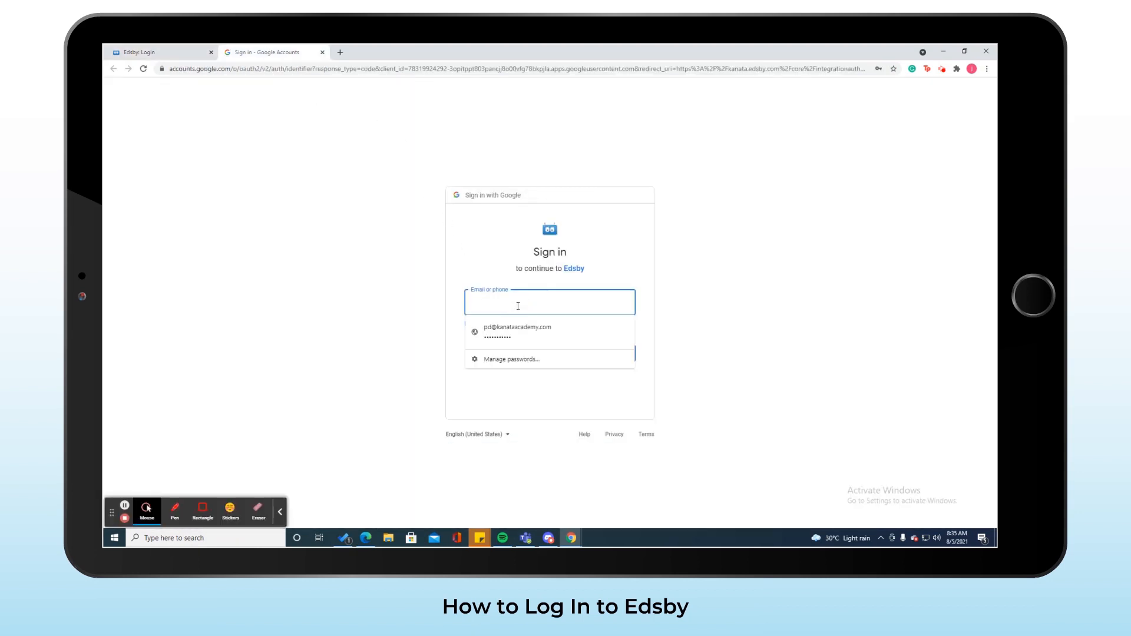
type("cam")
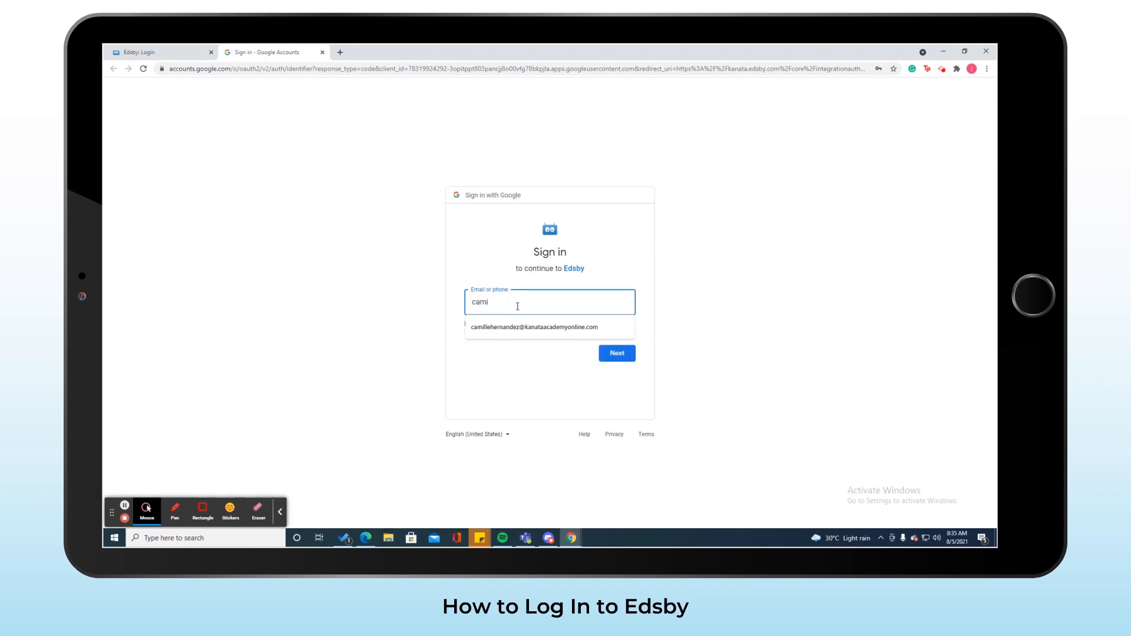
type("i")
left_click(527, 329)
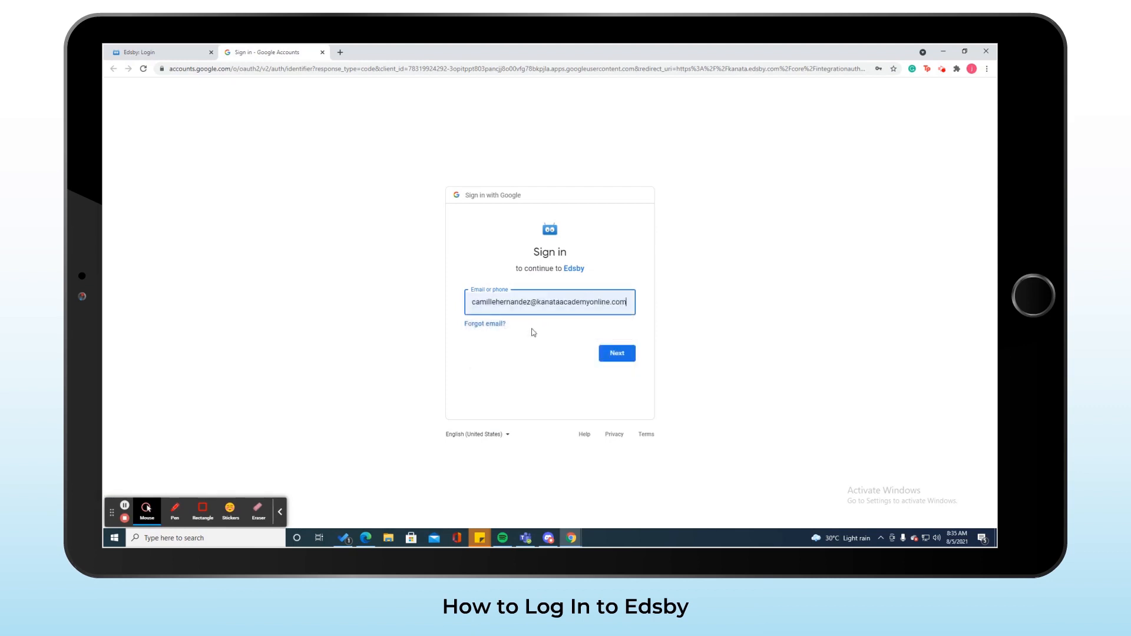
left_click(615, 356)
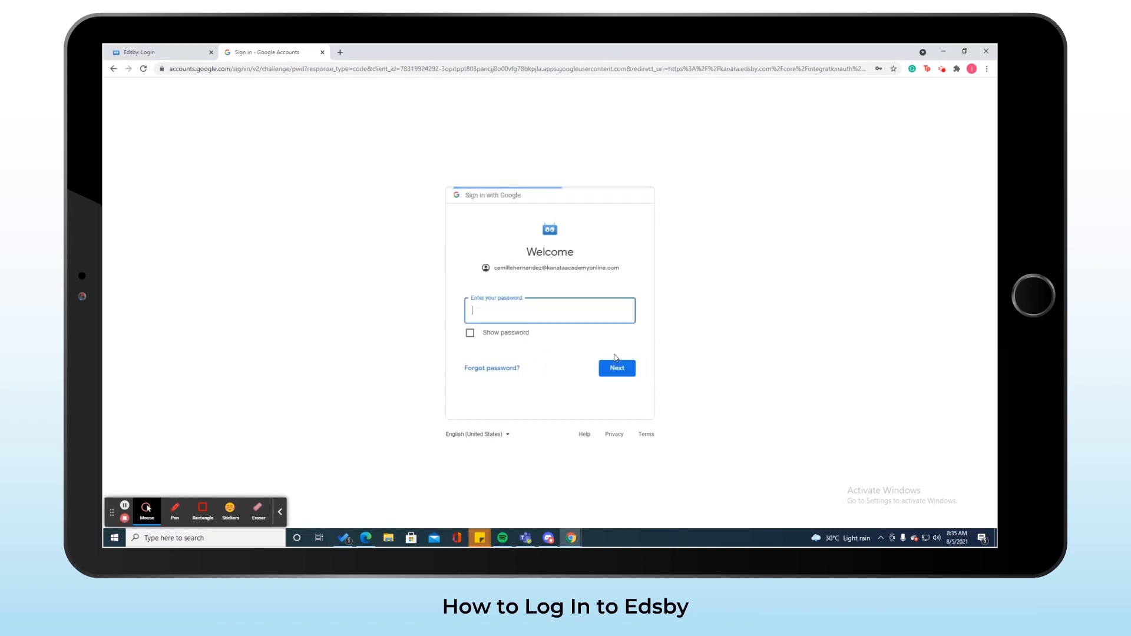
left_click(523, 317)
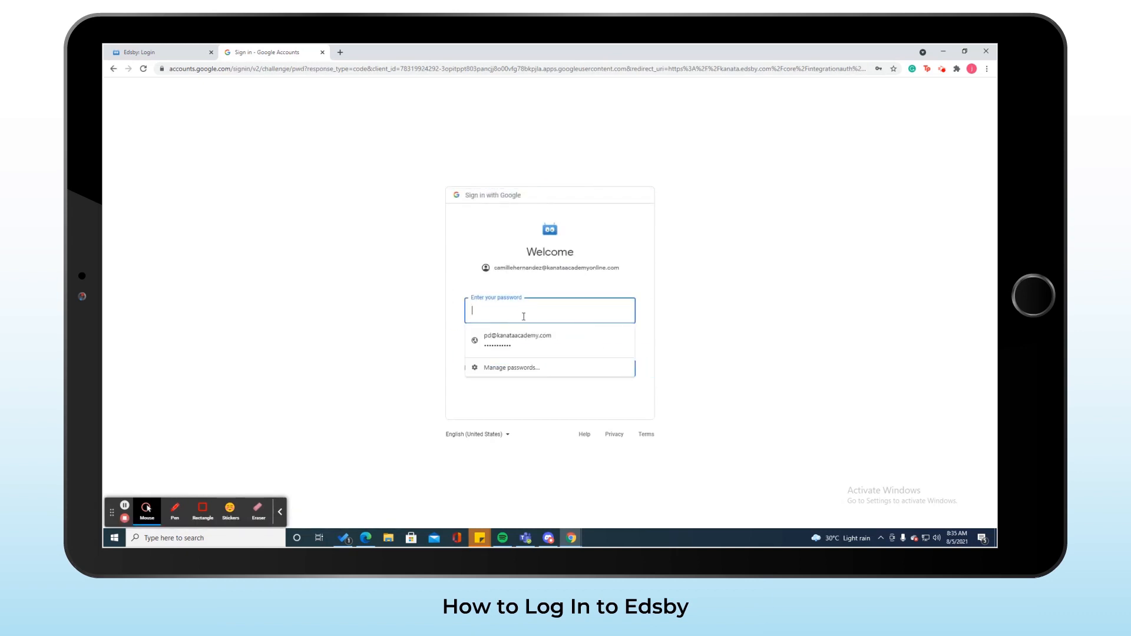
type("***************")
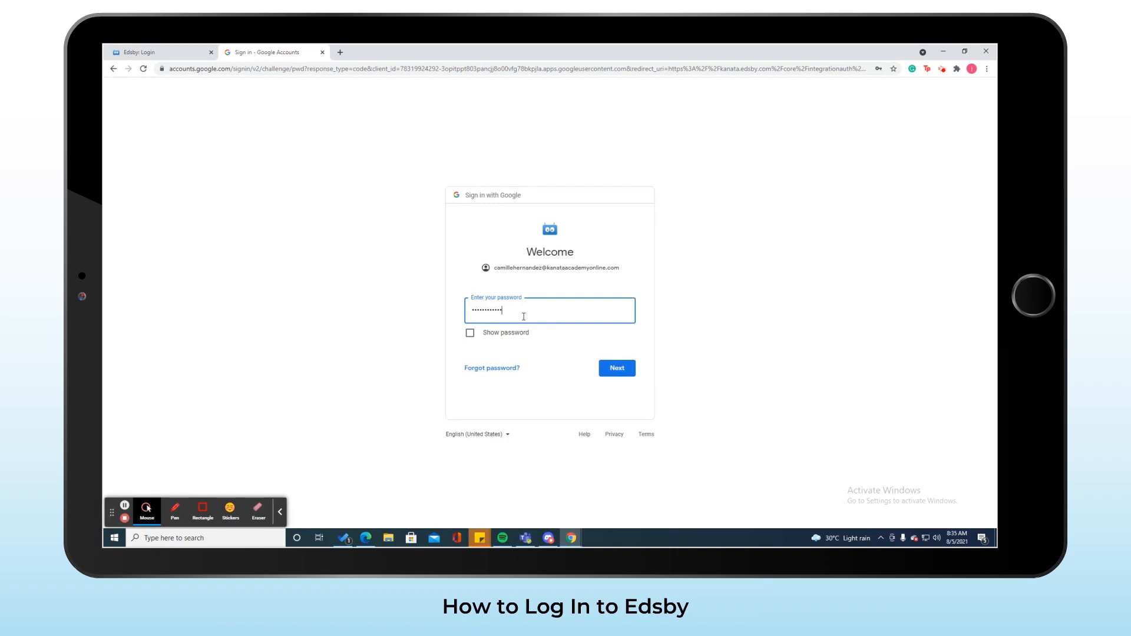
left_click(613, 368)
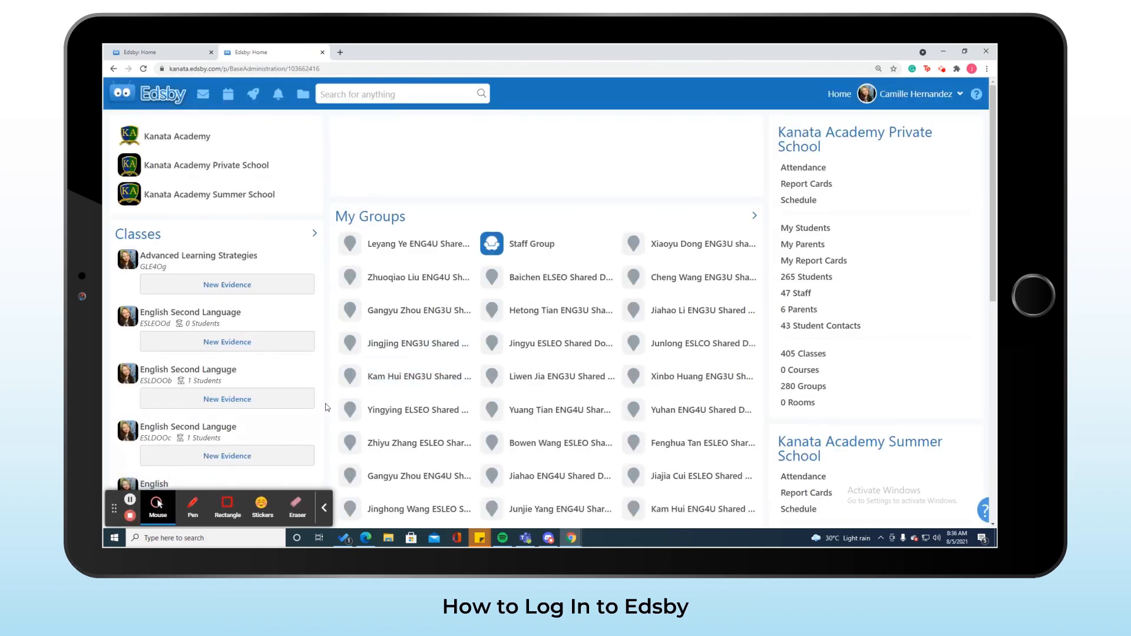
scroll(328, 407, "down", 2)
scroll(327, 408, "down", 7)
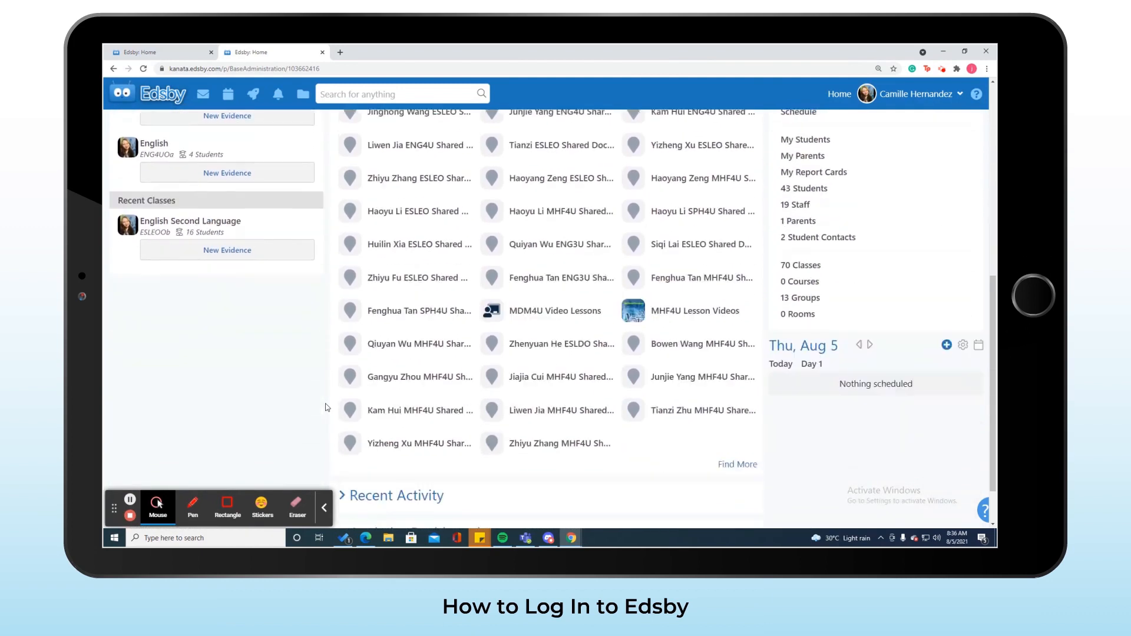
scroll(327, 407, "up", 8)
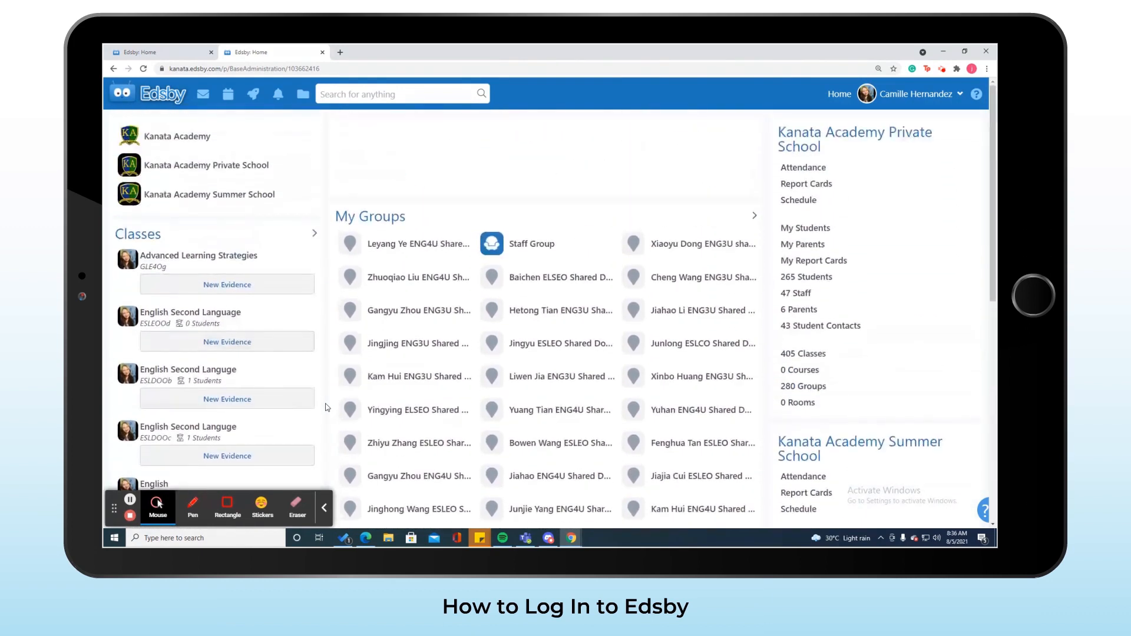
left_click(131, 501)
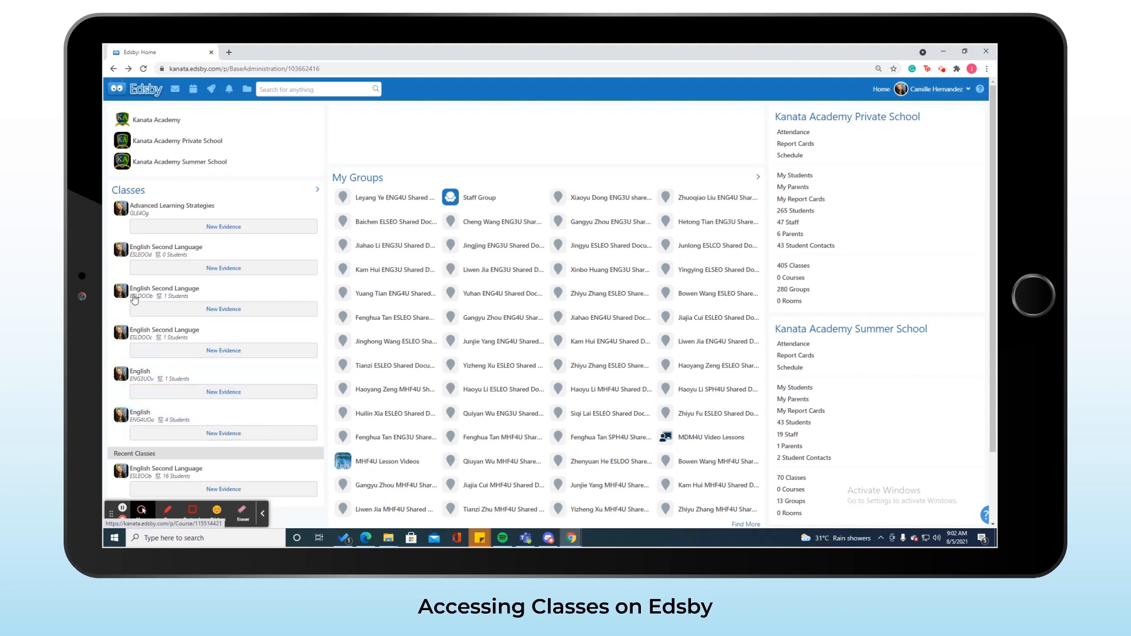
Open the full class list, view the classes completed this year, switch back to the current ones and close the list
left_click(129, 191)
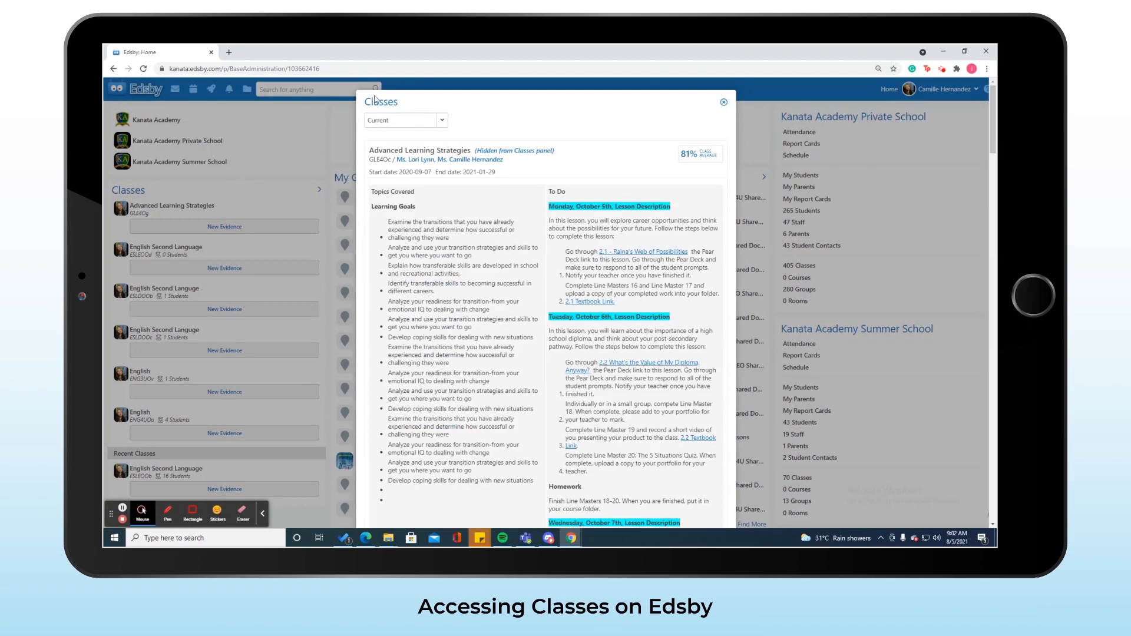
left_click(444, 122)
left_click(423, 133)
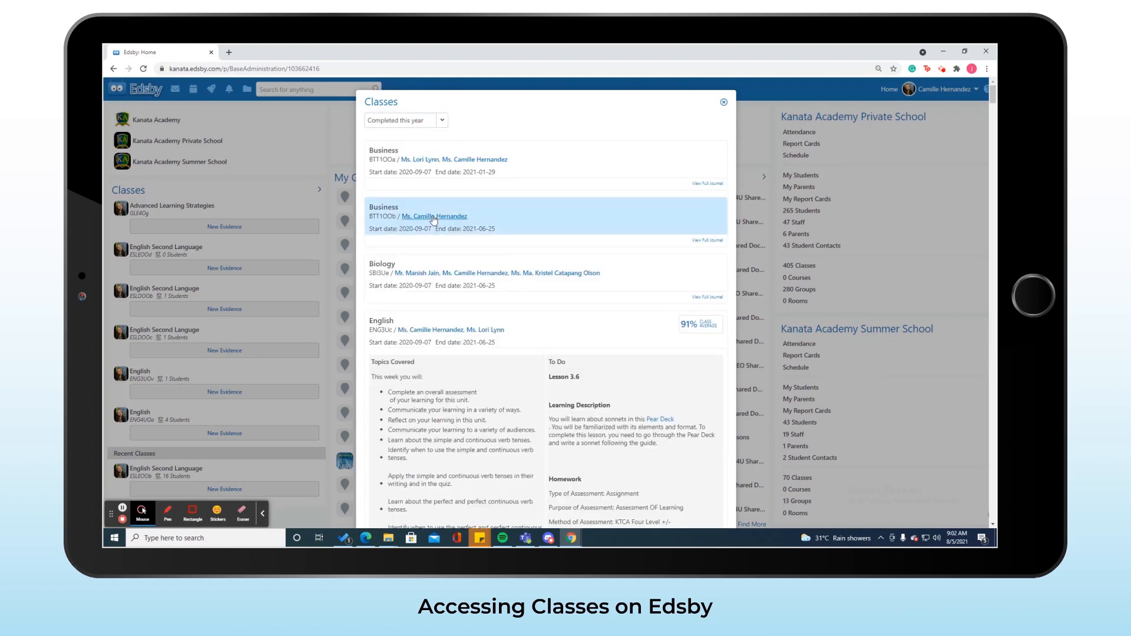
left_click(442, 121)
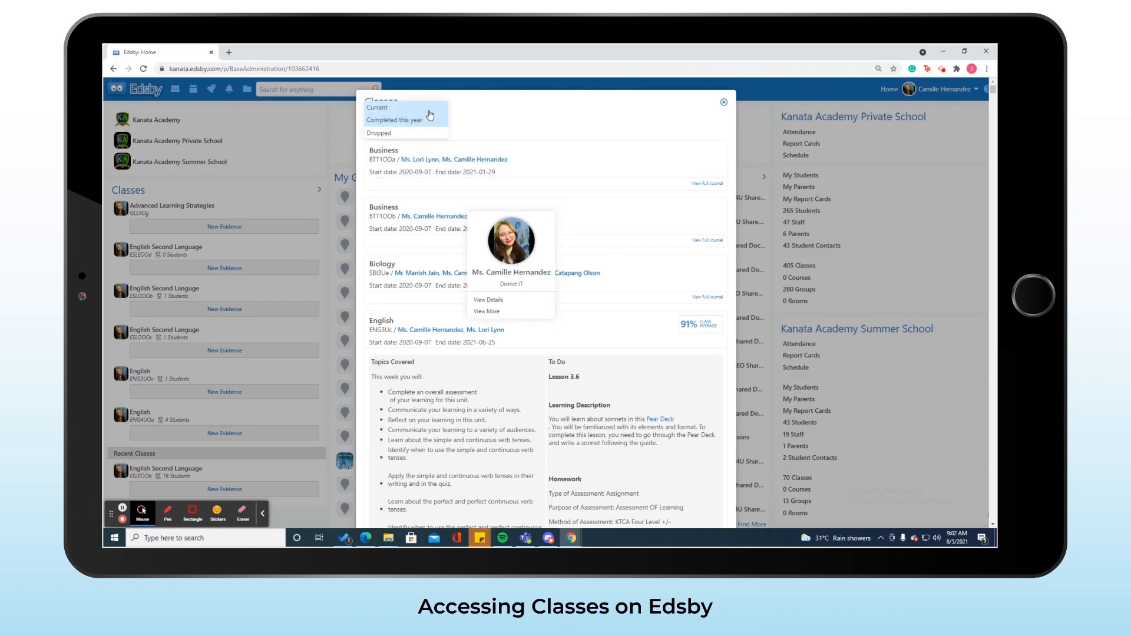
left_click(430, 109)
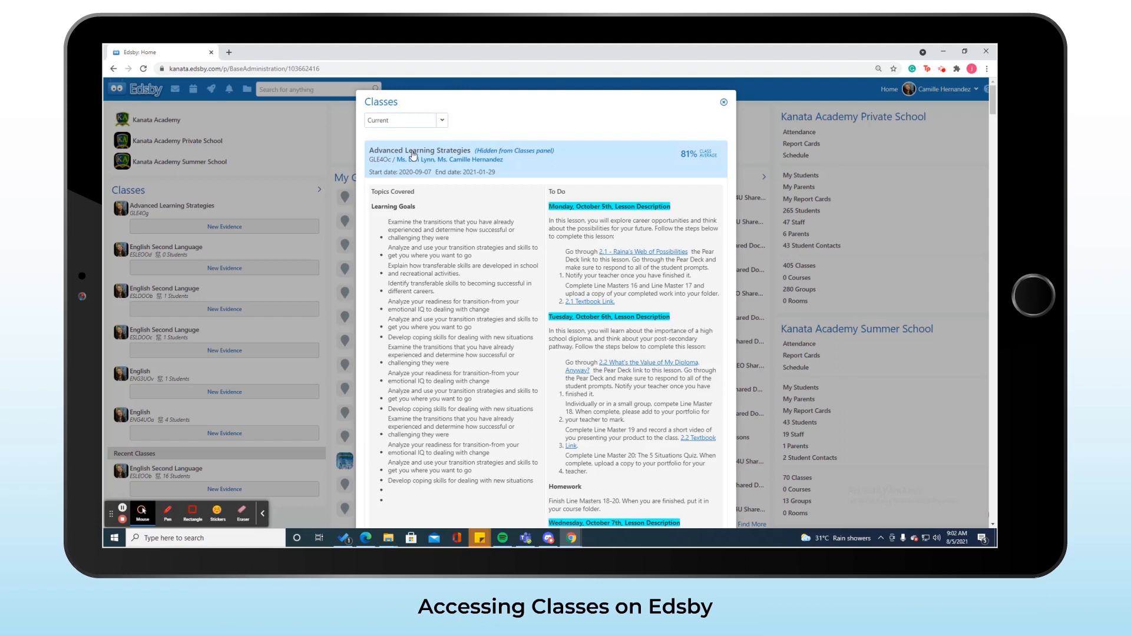
left_click(725, 102)
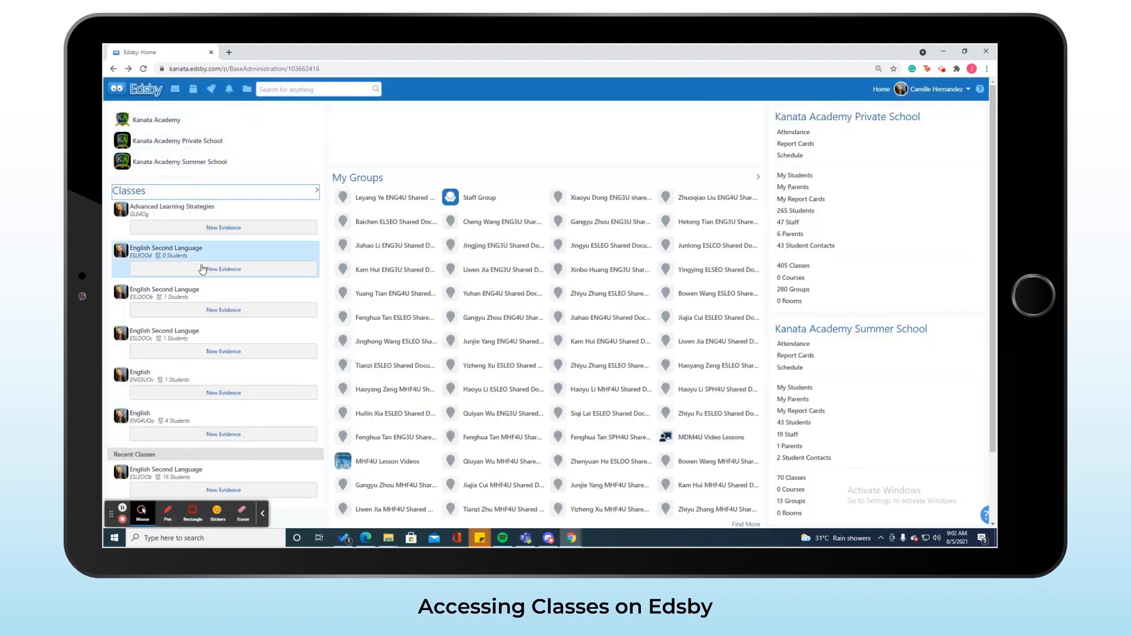
Open the English Second Languge class ESLDOOb from the home page's class list
left_click(203, 296)
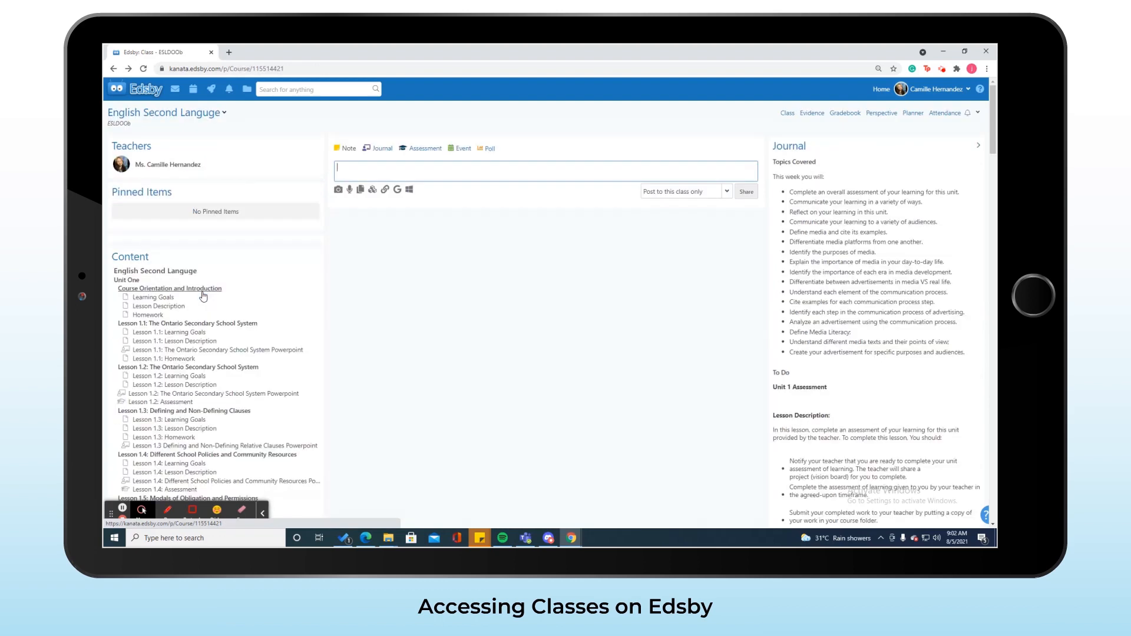
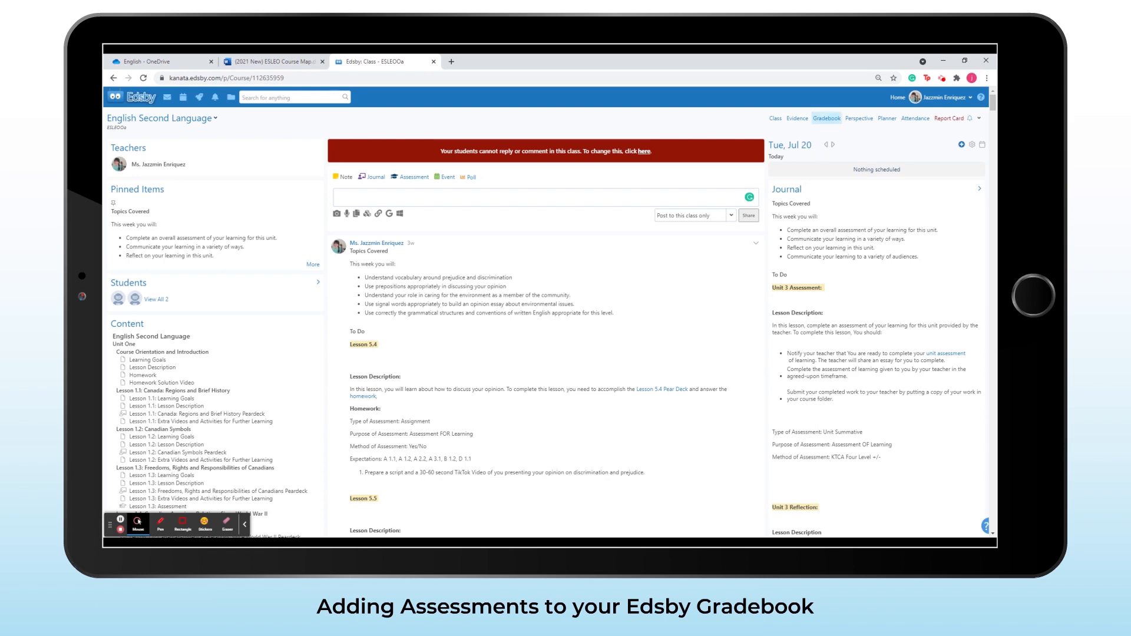
Open the gradebook of the English Second Language class ESLEOOa and start a new Homework assessment
left_click(829, 120)
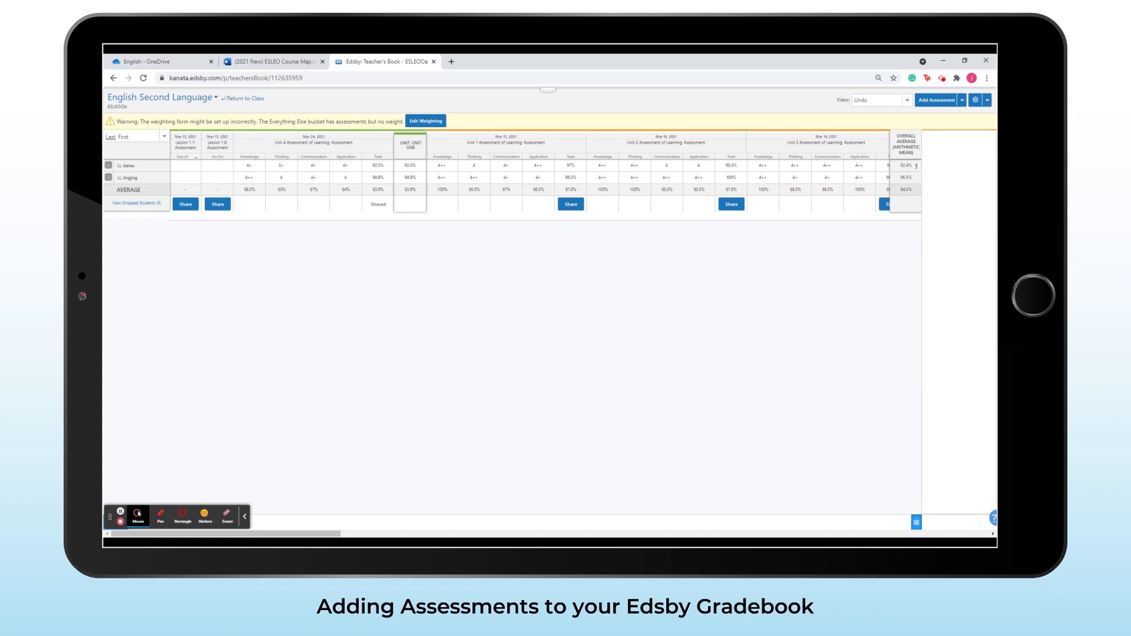
left_click(940, 106)
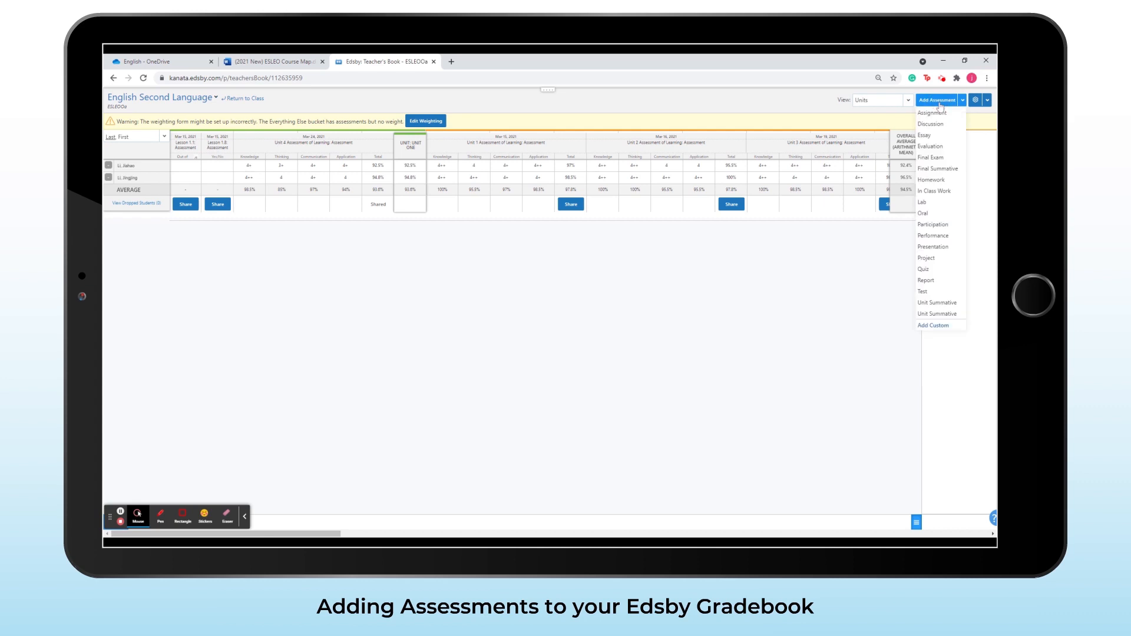
left_click(938, 182)
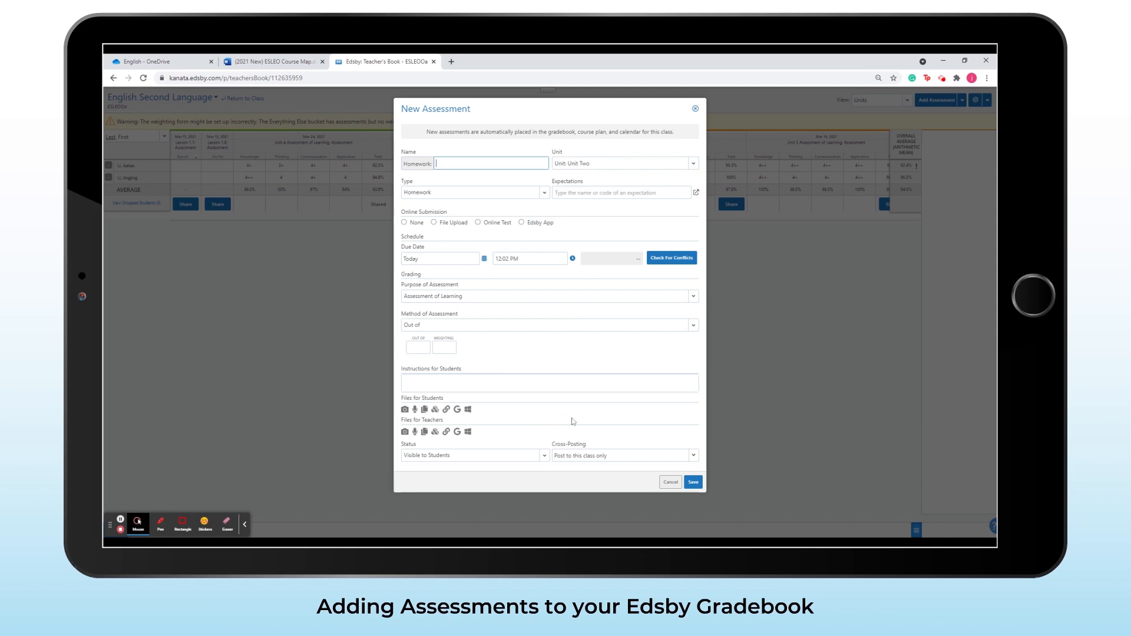
Using Lesson 1.2 in the ESLEO course map as reference, name the new assessment "Lesson 1.2 Assessment" and assign it to Unit One
left_click(289, 62)
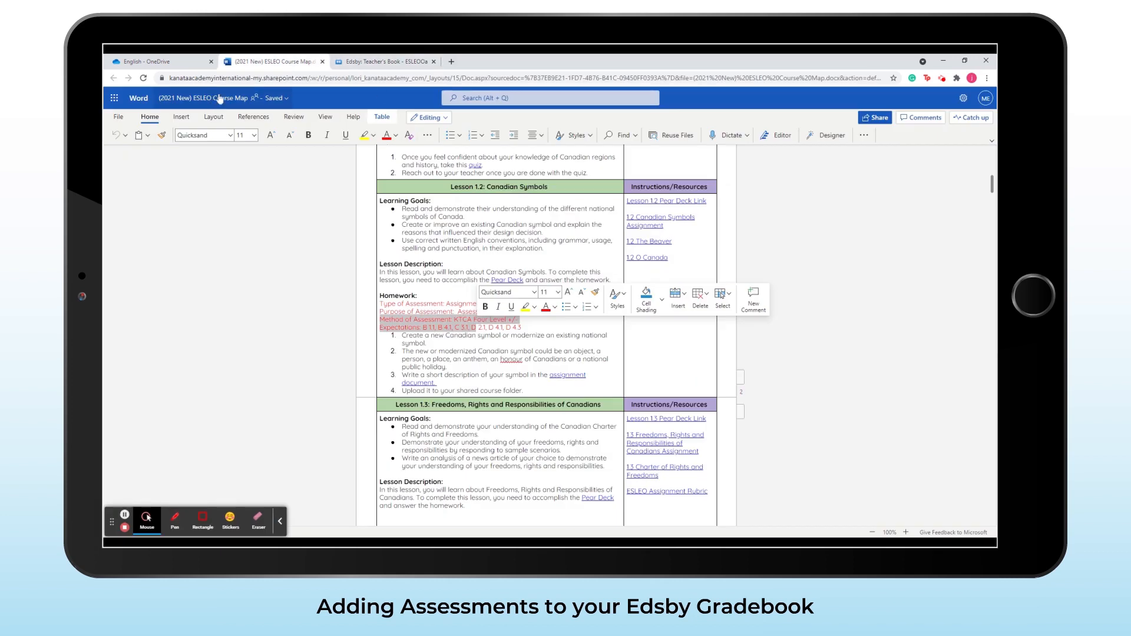
left_click(518, 248)
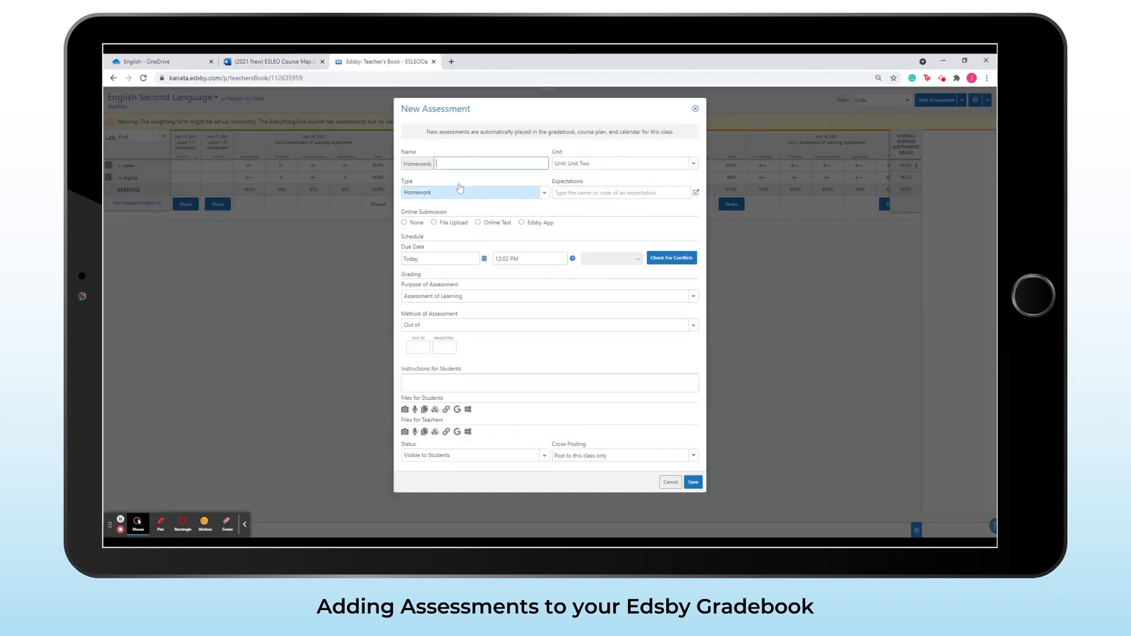
left_click(463, 166)
type("Lesson 1.2 Assessment")
left_click(463, 186)
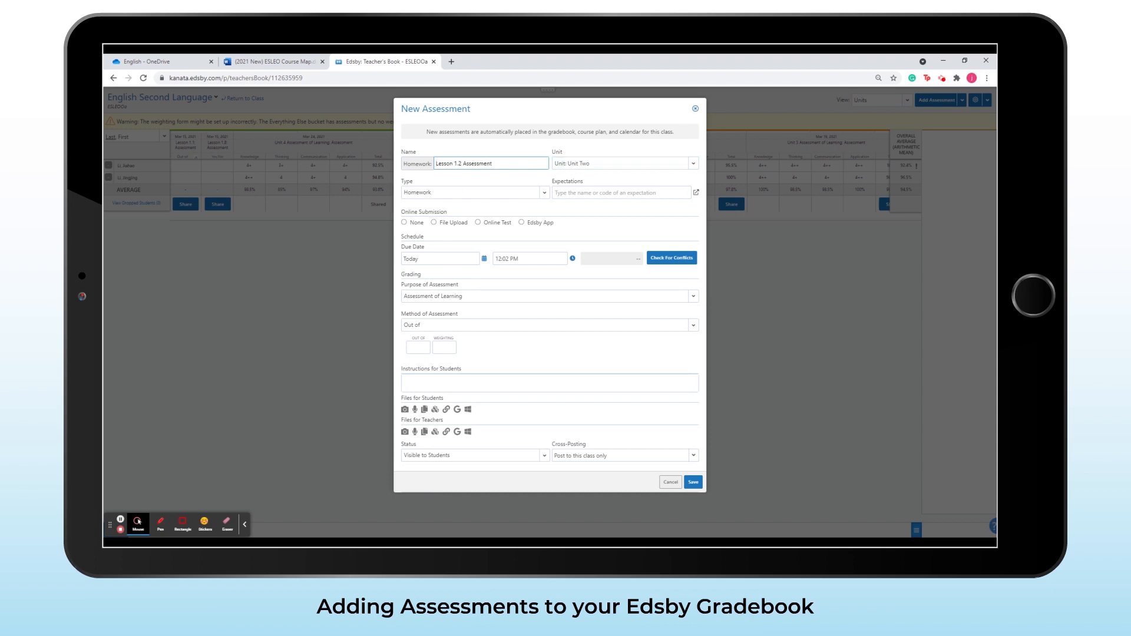
left_click(693, 163)
left_click(618, 150)
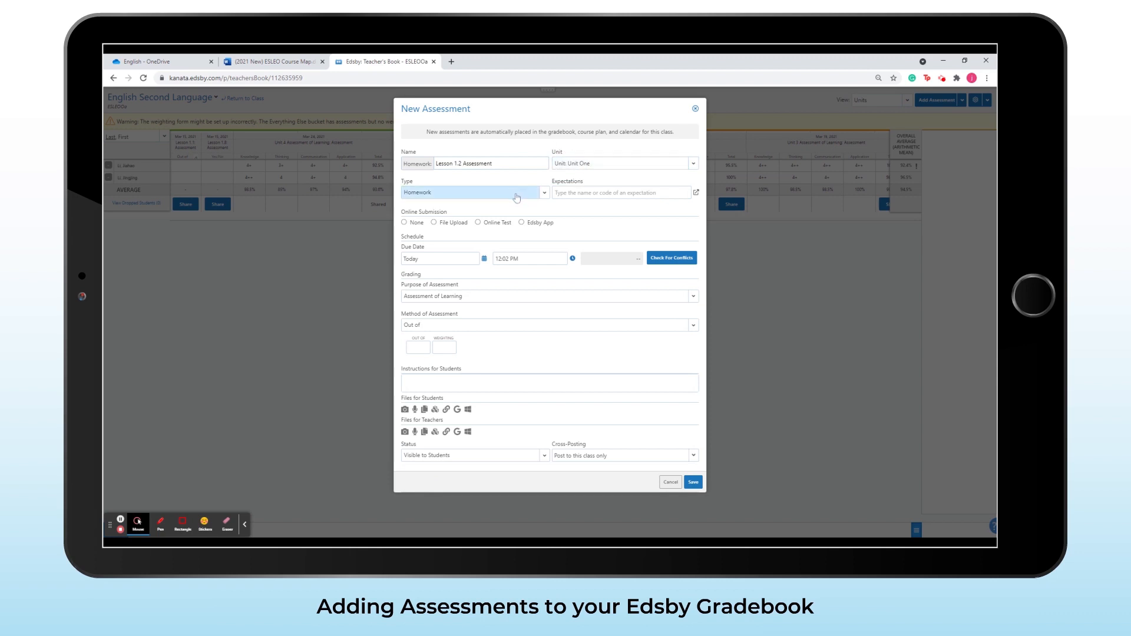
Using the Lesson 1.2 homework details in the course map, select Reading expectations B.1.1 and B.4.1 for the assessment
left_click(697, 193)
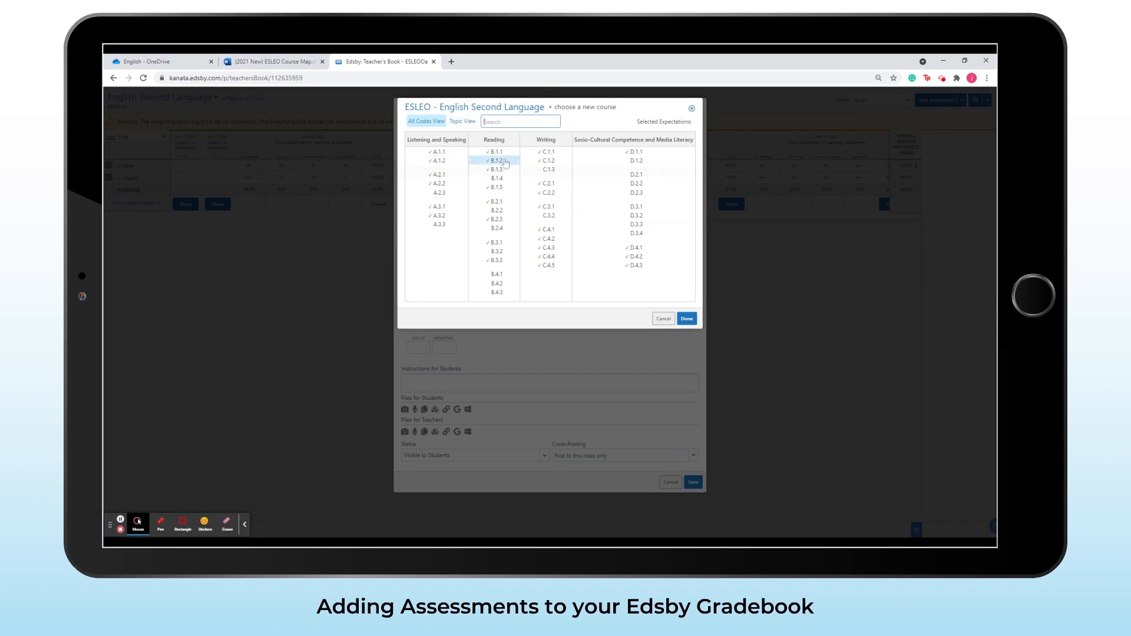
left_click(278, 59)
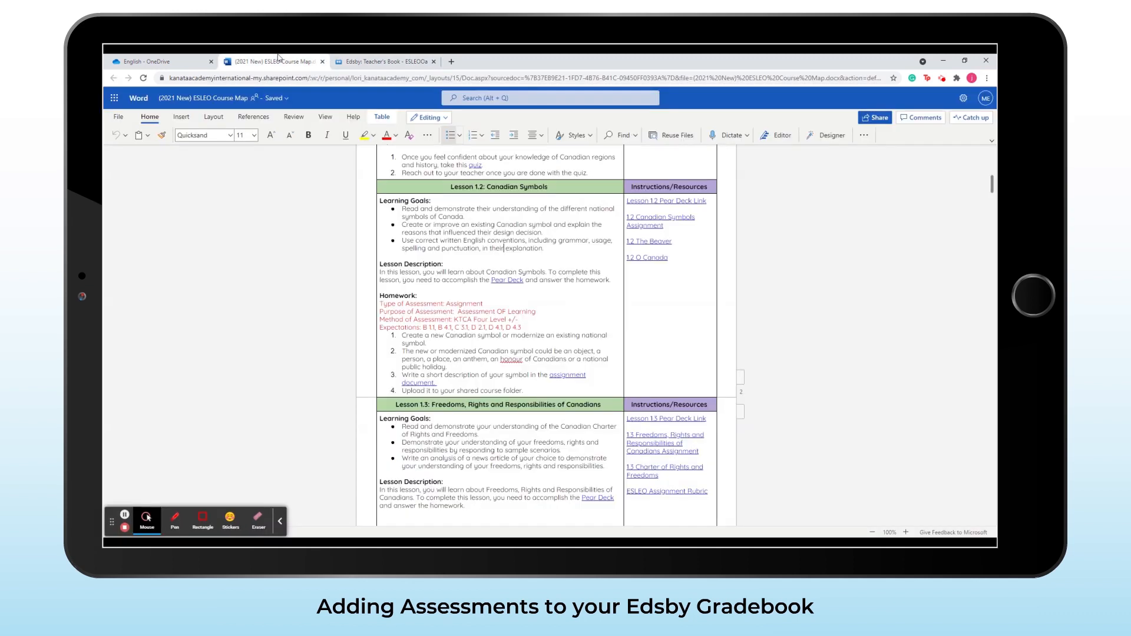
left_click(489, 311)
left_click_drag(423, 328, 521, 327)
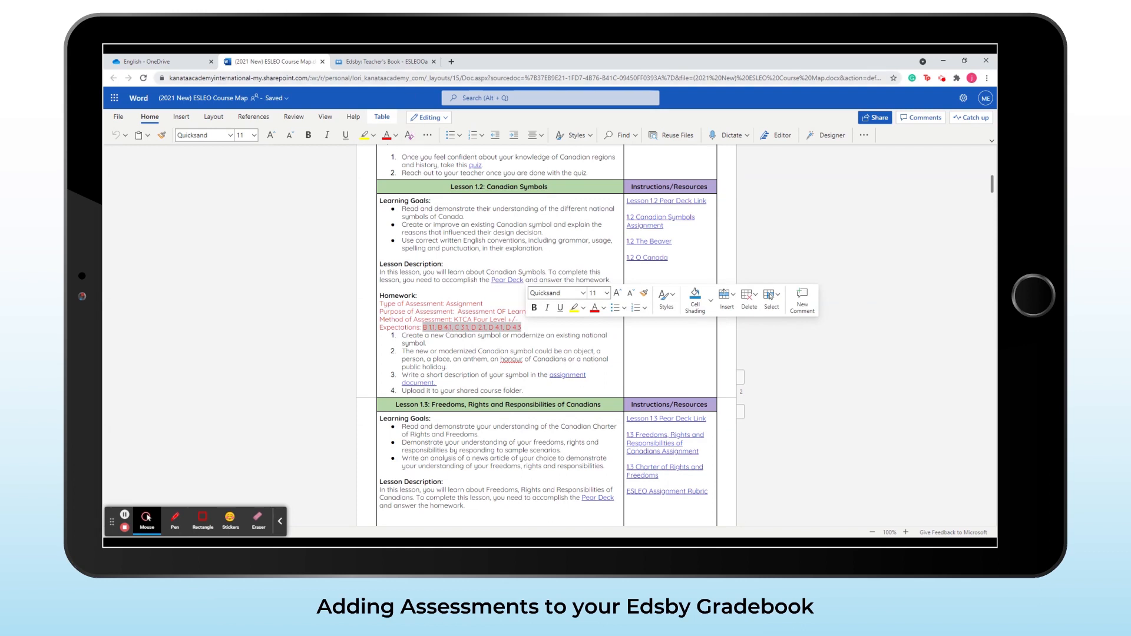
left_click(399, 62)
left_click(498, 153)
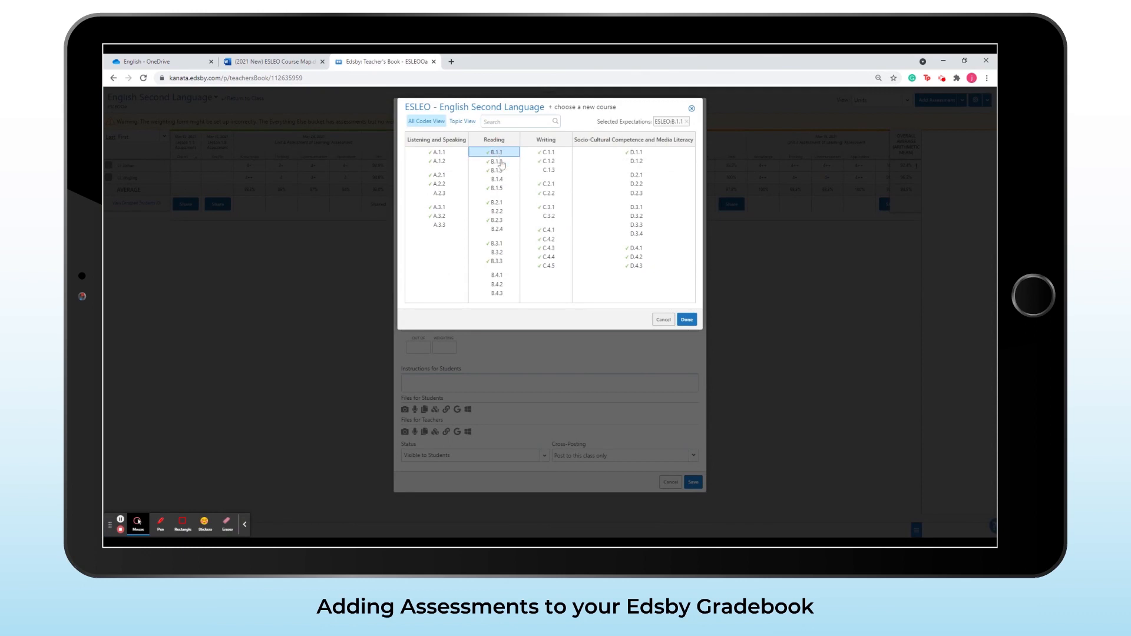
left_click(294, 62)
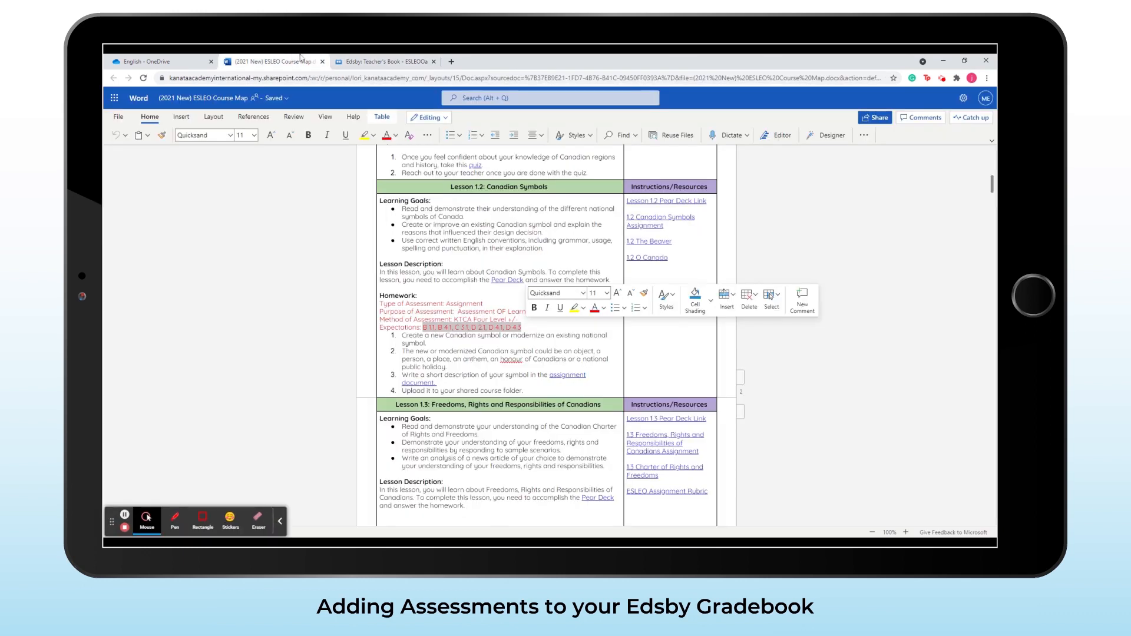
left_click(355, 60)
left_click(499, 275)
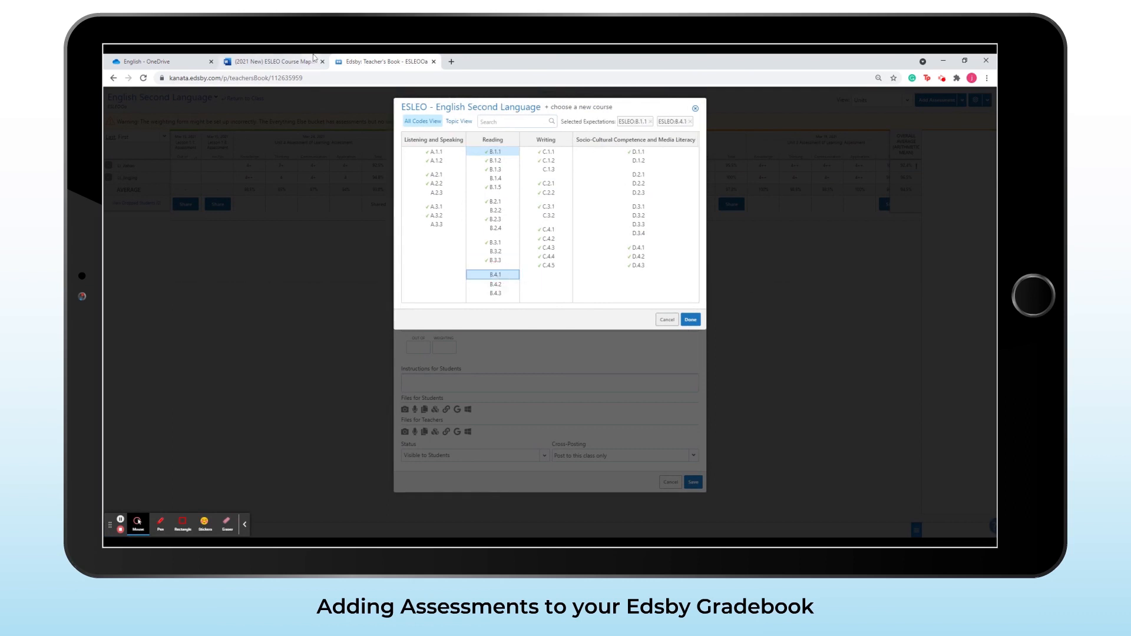
Check the Lesson 1.2 expectations in the course map again and add Writing expectation C.3.1 to the selection
left_click(295, 61)
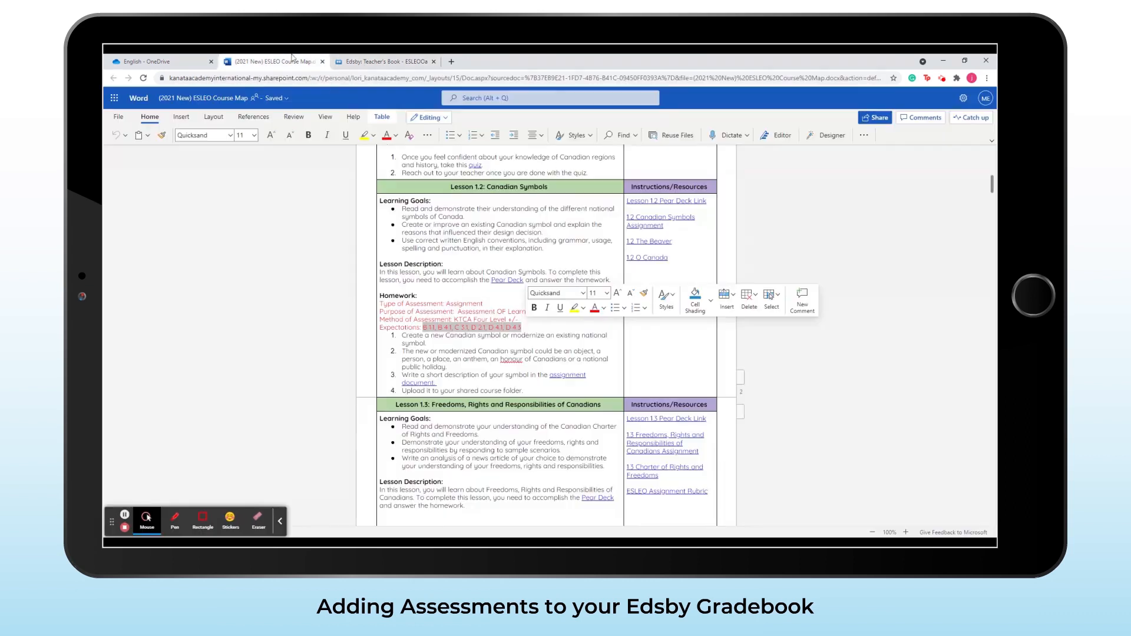
left_click(469, 327)
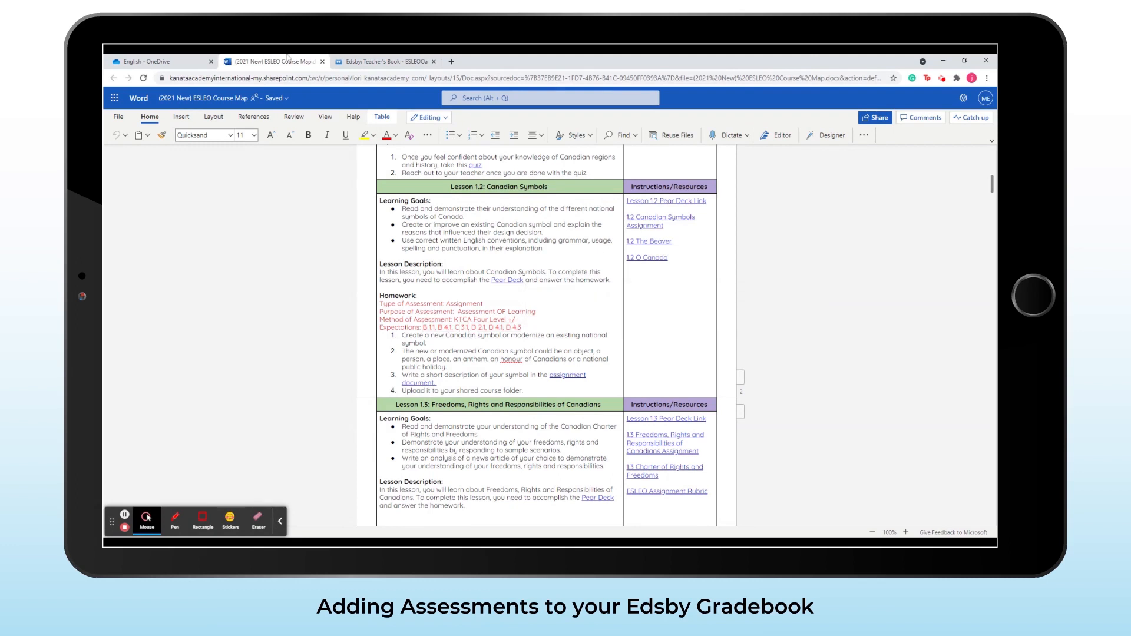
left_click(383, 62)
Add the course map's Socio-Cultural Competence and Media Literacy expectations D.2.1, D.4.1 and D.4.3, and apply the selected expectations to the assessment
left_click_drag(471, 327, 521, 328)
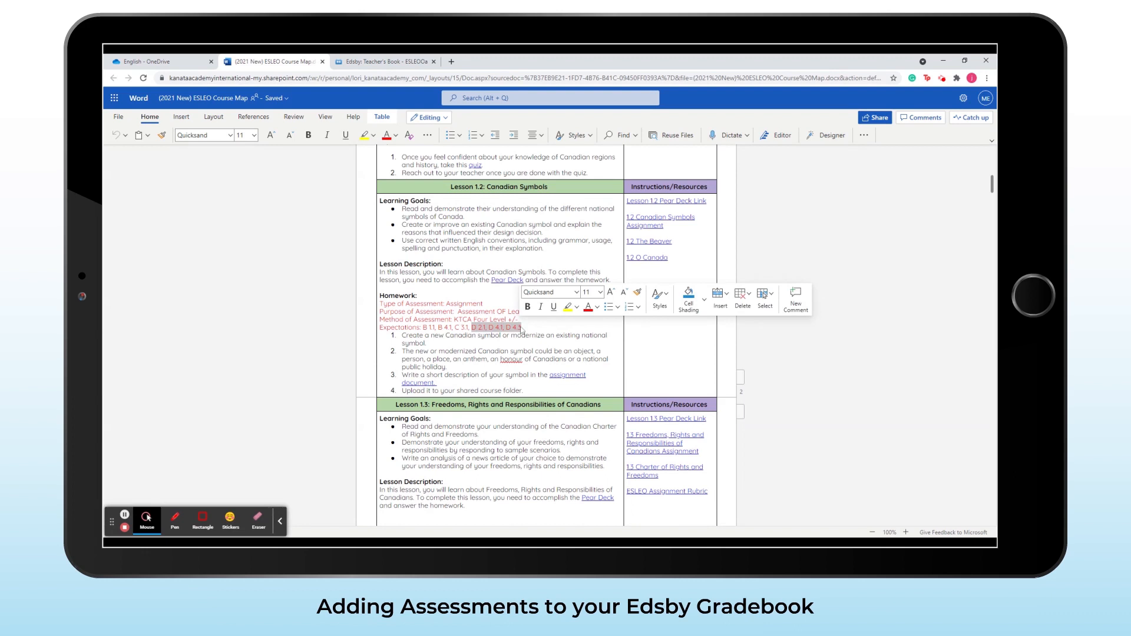
left_click(383, 61)
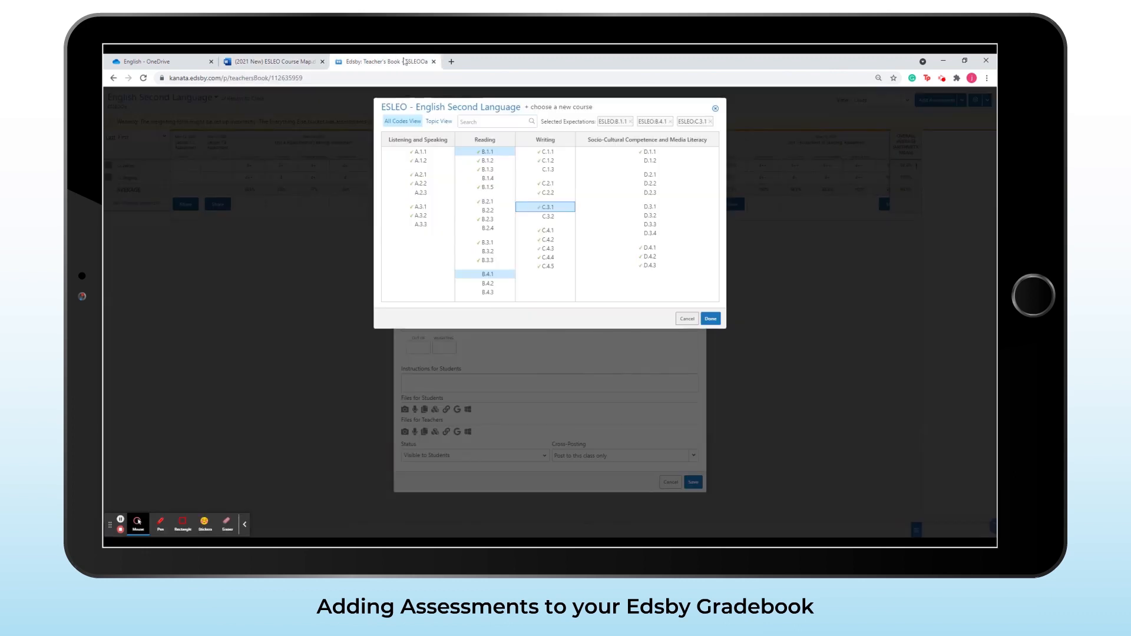
left_click(280, 60)
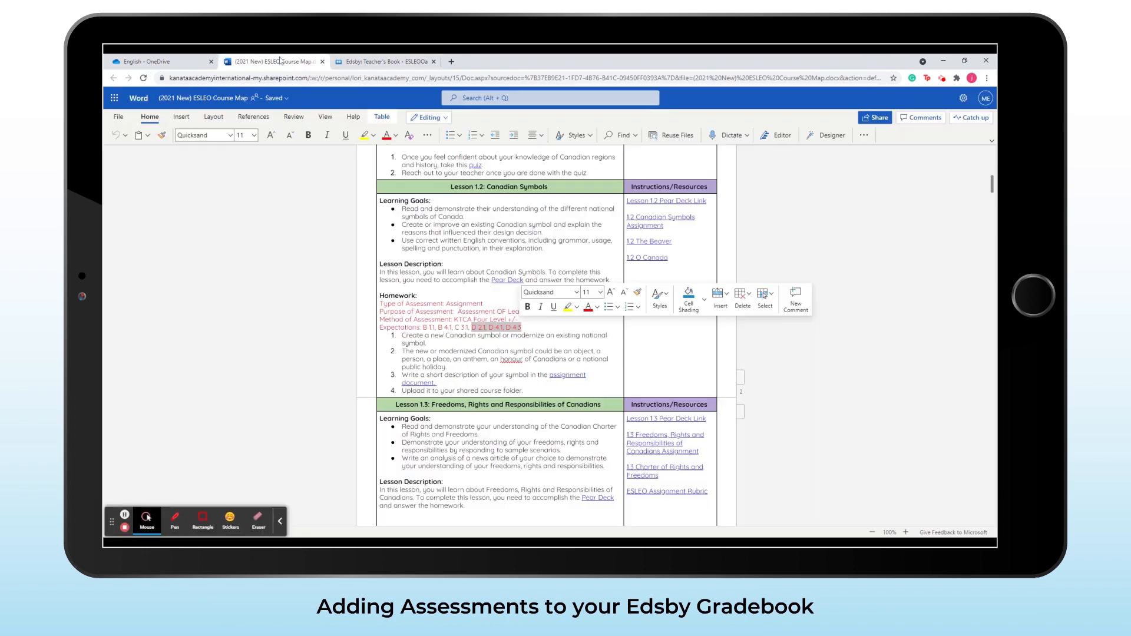
left_click(350, 61)
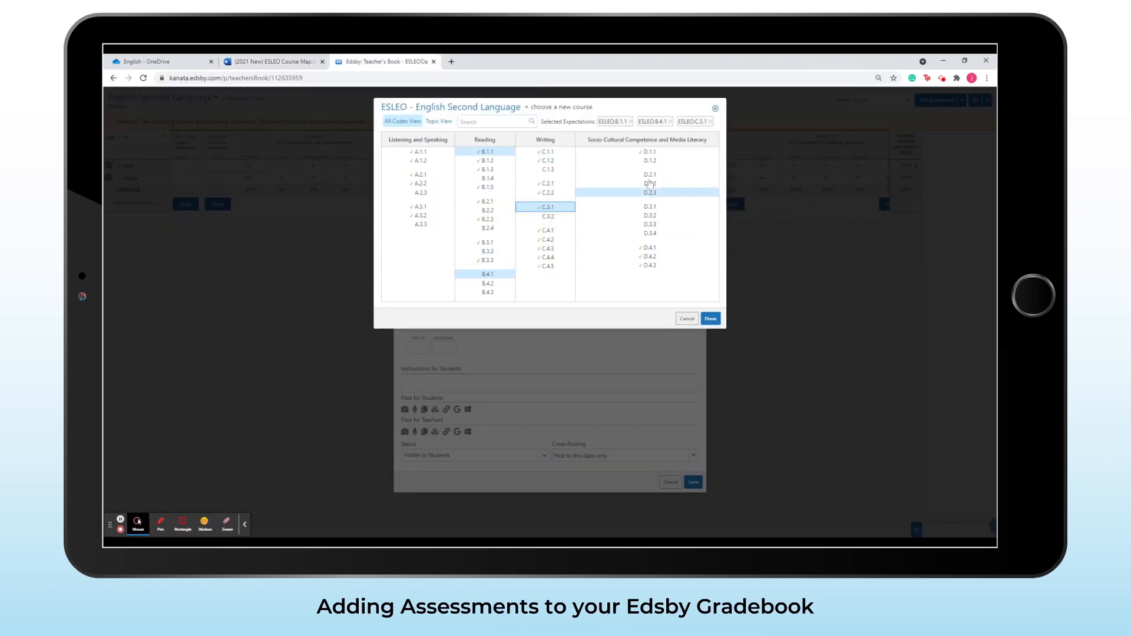
left_click(651, 165)
left_click(268, 60)
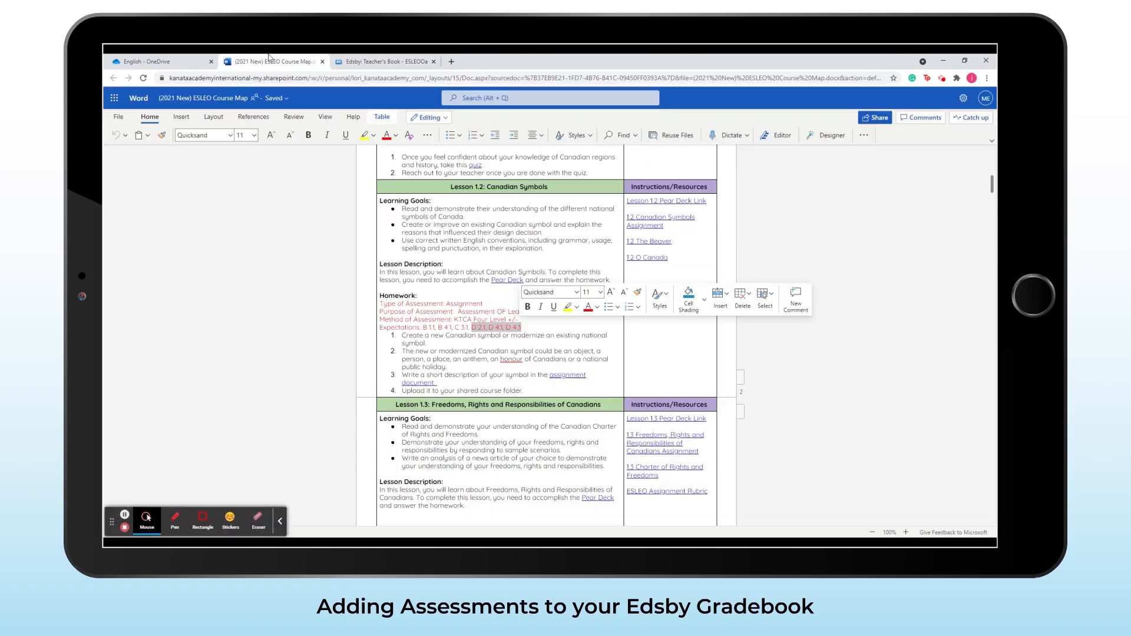
left_click(366, 61)
left_click(675, 250)
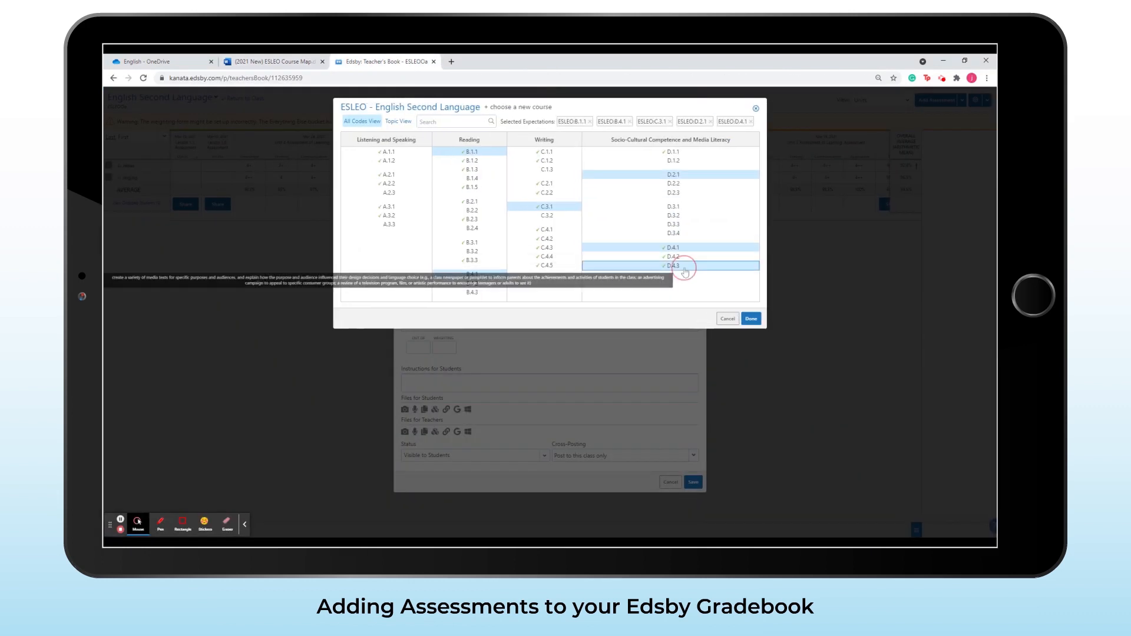
left_click(678, 272)
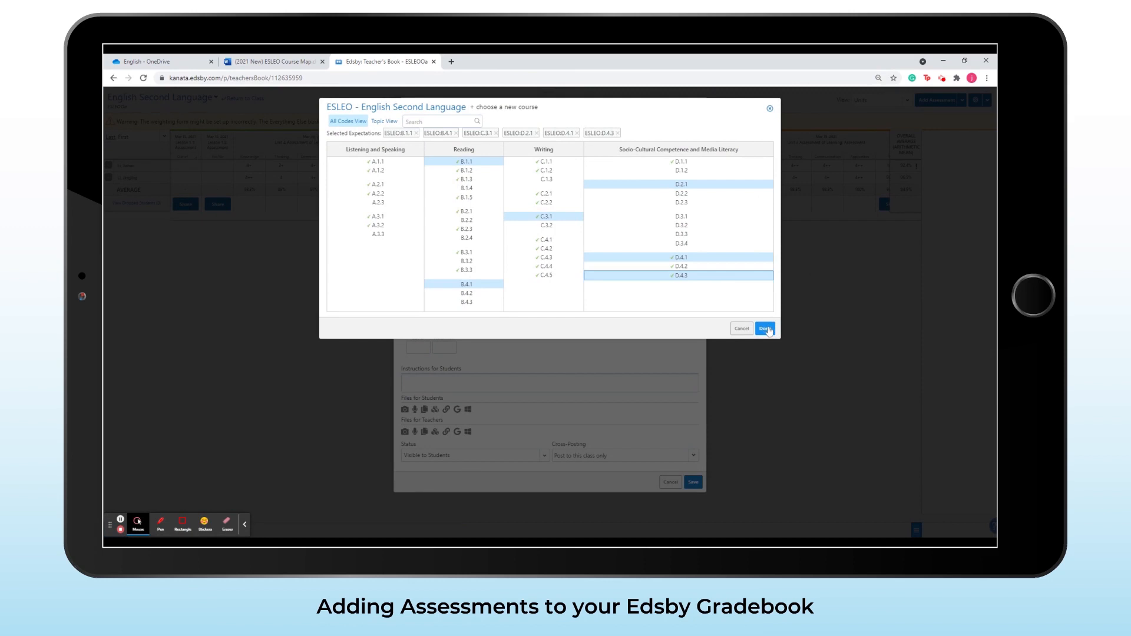
left_click(765, 329)
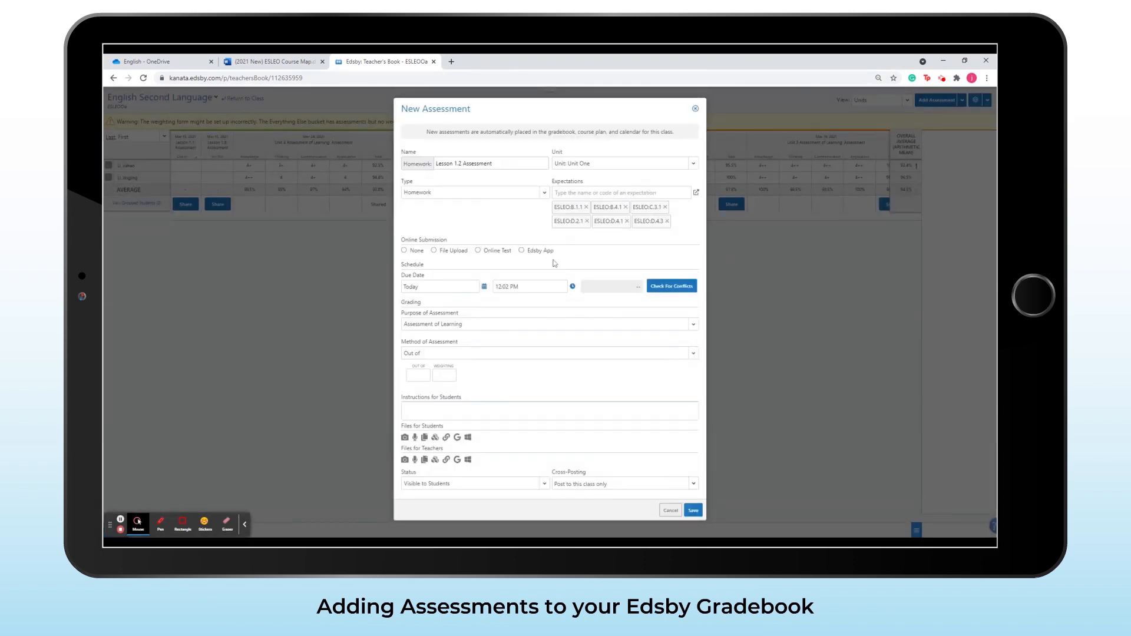
Set the assessment's online submission to None and its due date to 2021-03-15
left_click(404, 251)
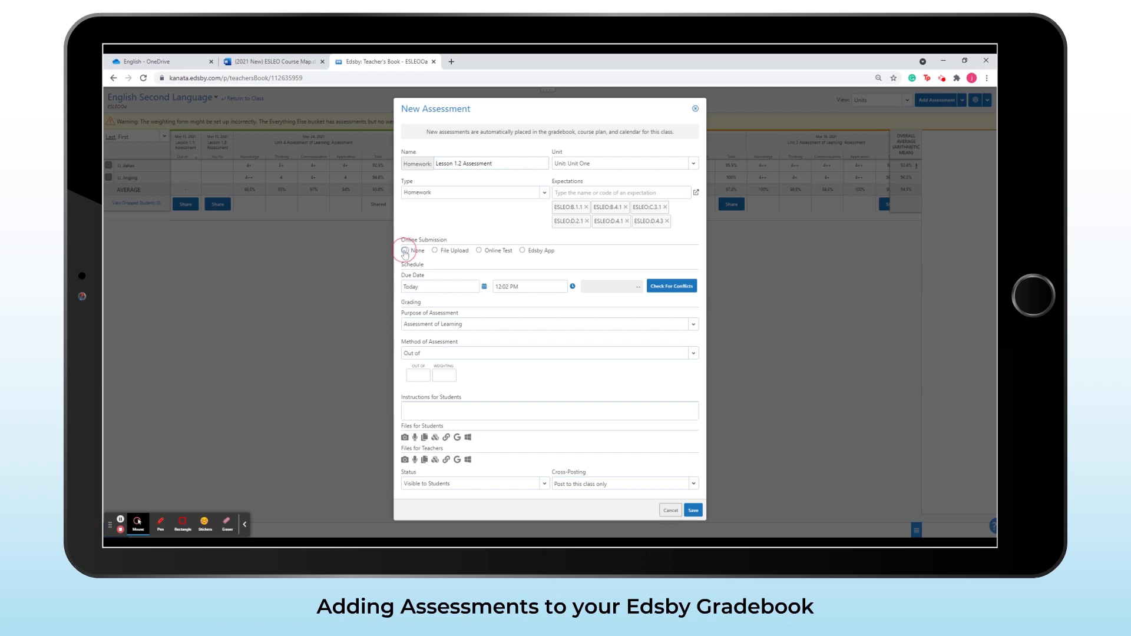
left_click(484, 287)
left_click(428, 312)
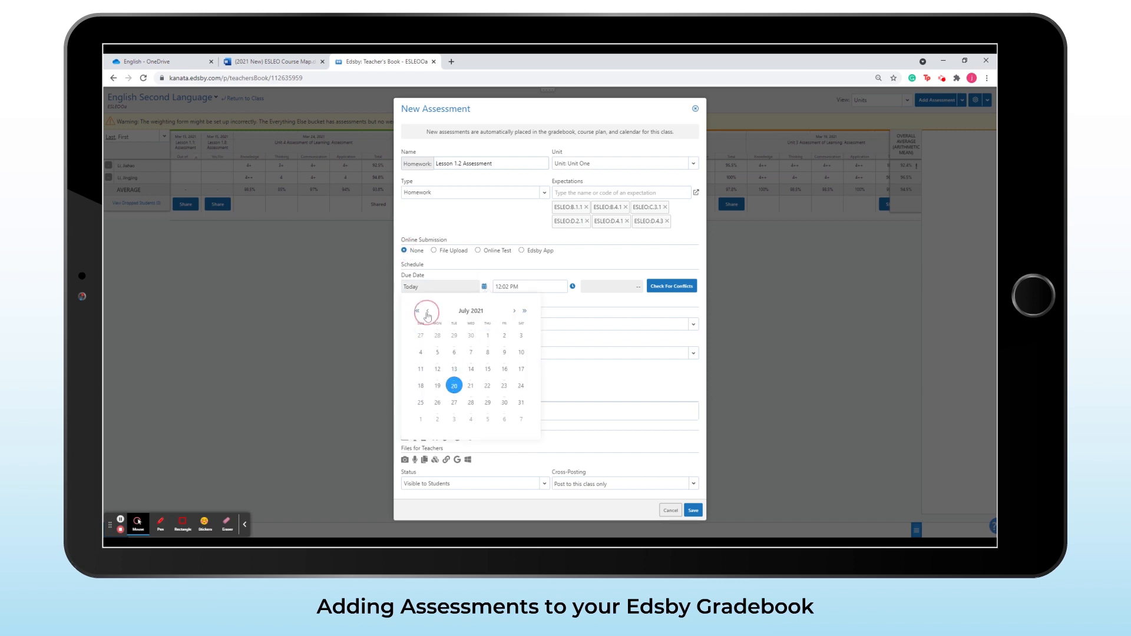
left_click(428, 311)
left_click(428, 312)
left_click(428, 312)
left_click(436, 369)
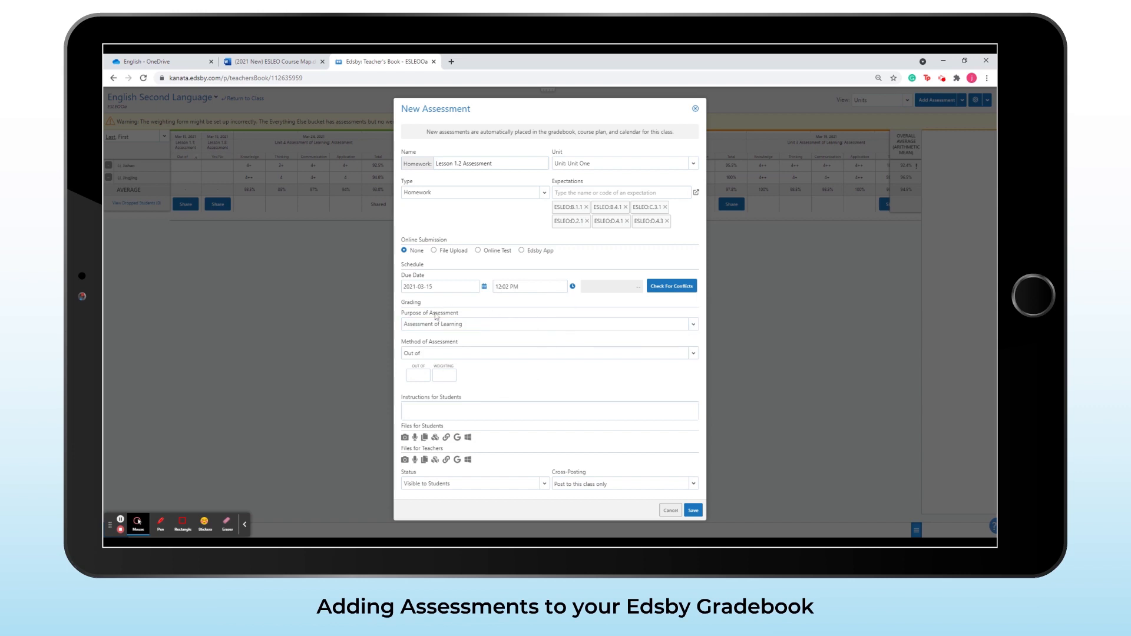
Look up the Lesson 1.2 assessment method in the course map and set the Method of Assessment to KTCA Four Level +/-
left_click(267, 61)
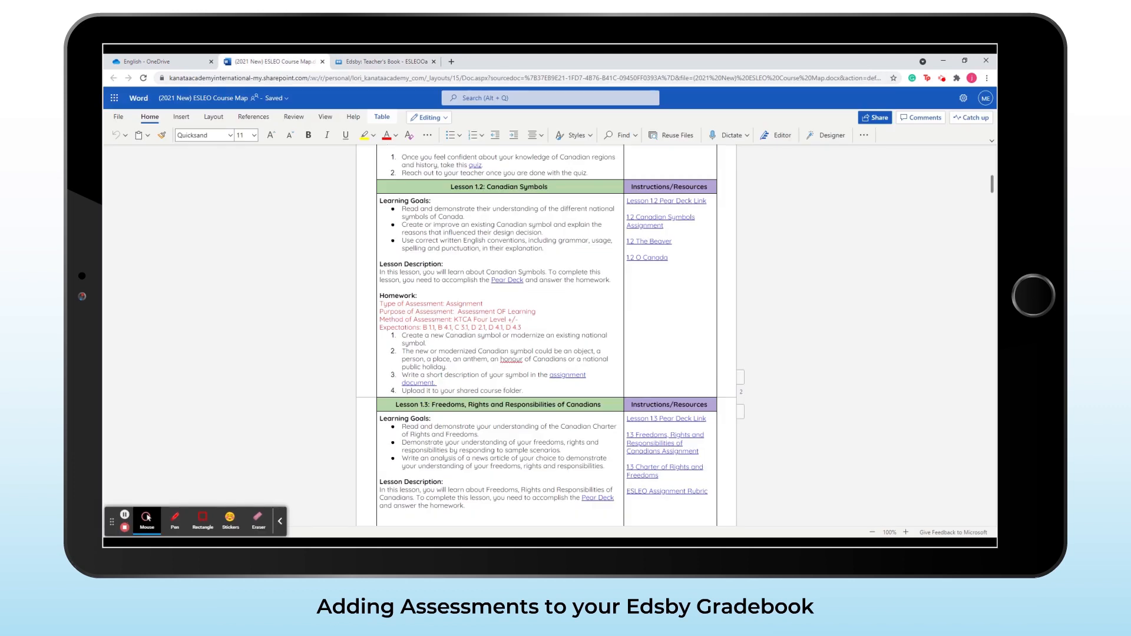
left_click_drag(453, 319, 517, 320)
left_click(372, 59)
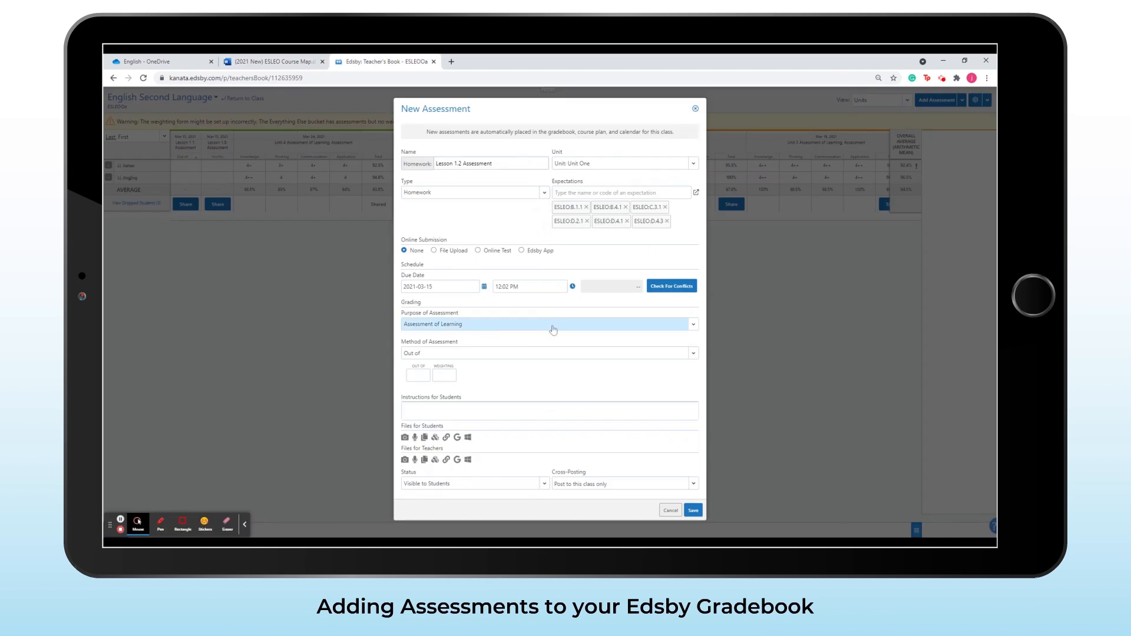
left_click(507, 359)
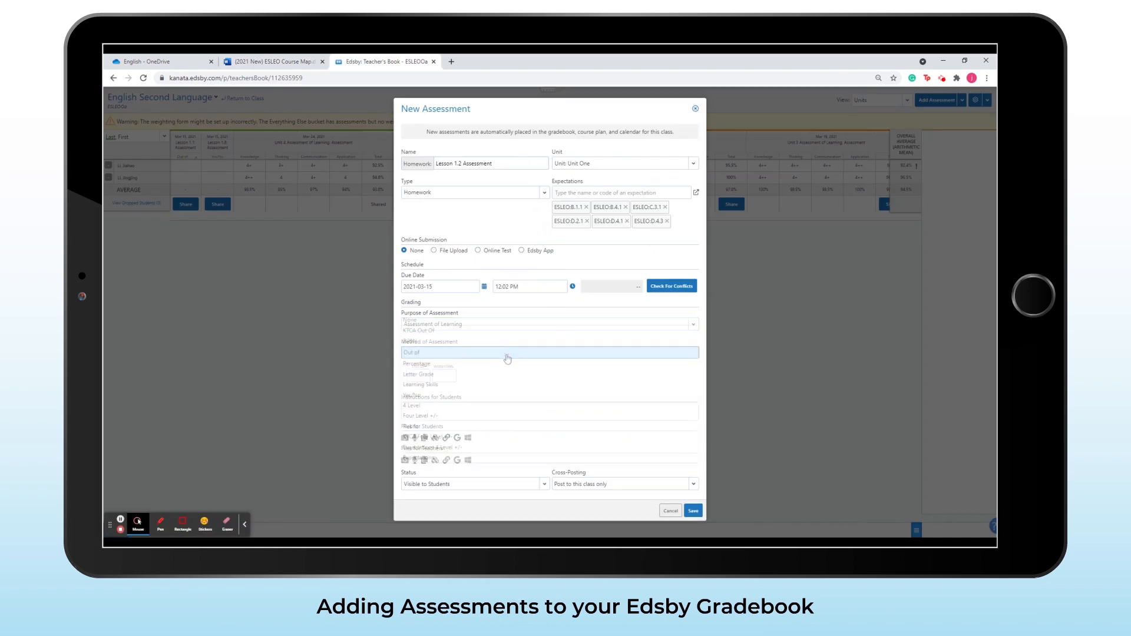
left_click(455, 439)
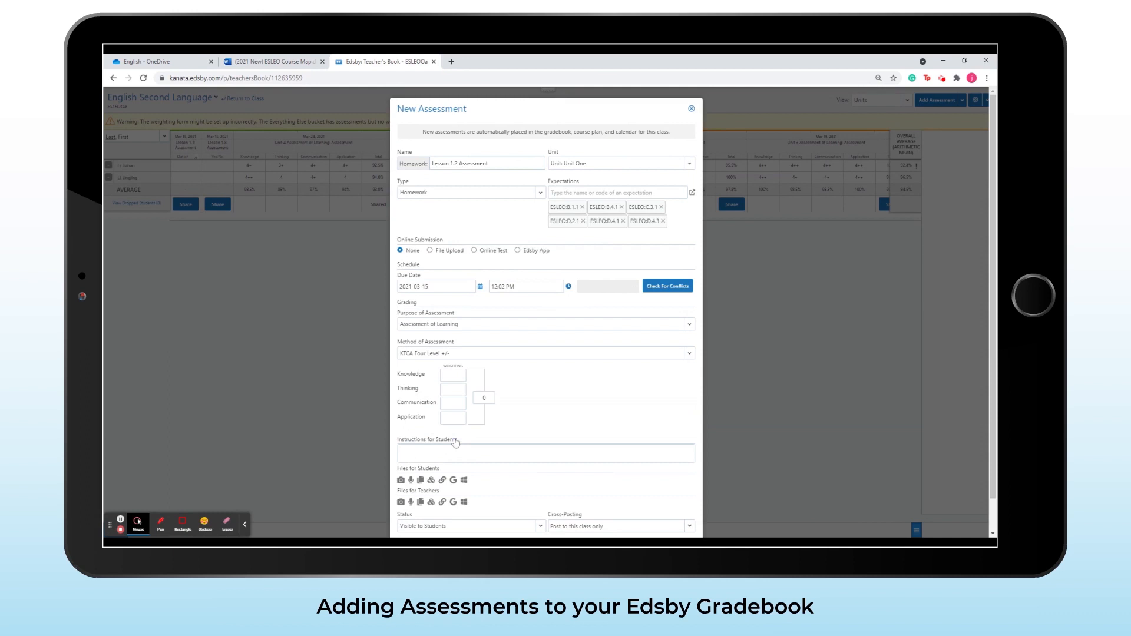
Enter a weighting of 25 each for Knowledge, Thinking, Communication and Application
left_click(452, 376)
key("Tab")
left_click(458, 406)
left_click(455, 419)
scroll(485, 445, "down", 1)
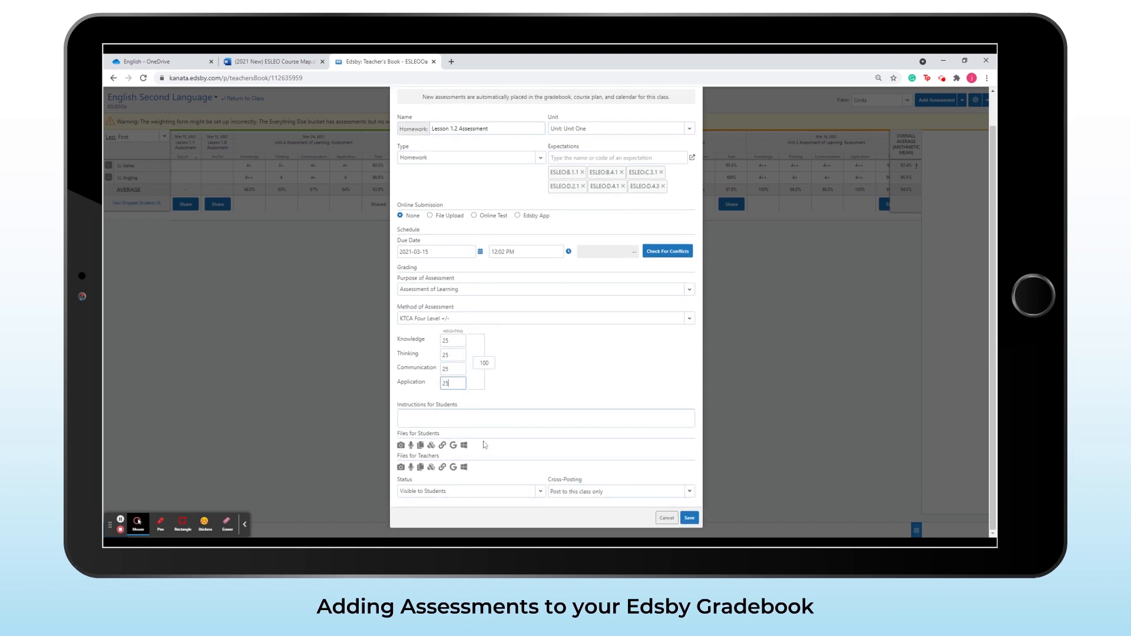
key("Tab")
Copy the four numbered Lesson 1.2 homework instructions from the course map into the assessment's Instructions for Students
left_click(272, 61)
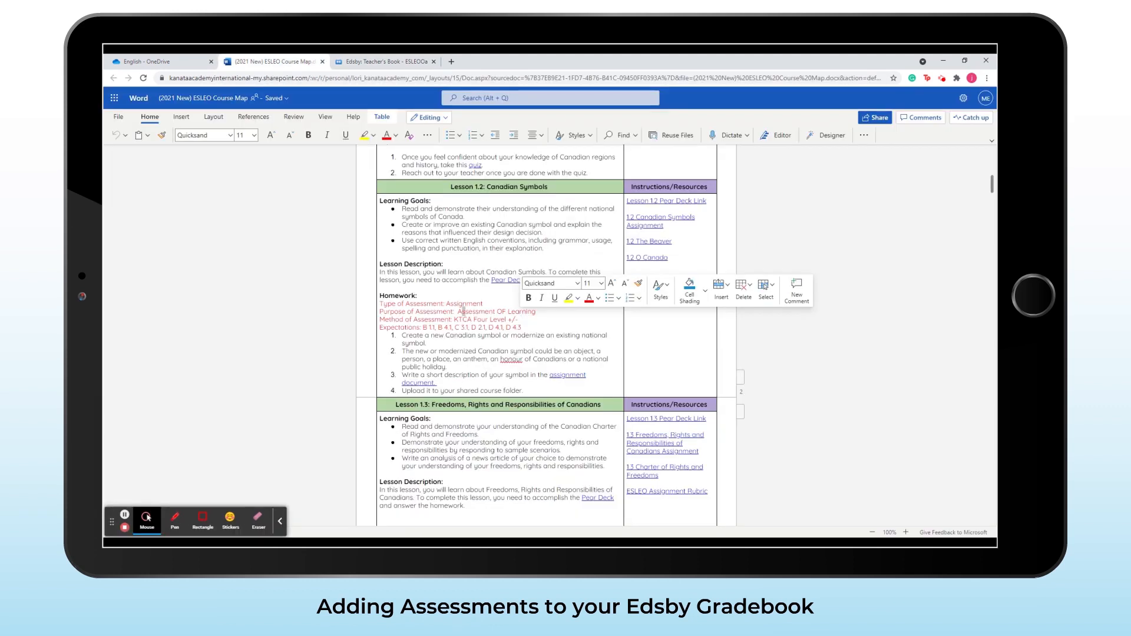
left_click_drag(402, 335, 531, 394)
left_click(429, 343)
left_click_drag(403, 334, 527, 392)
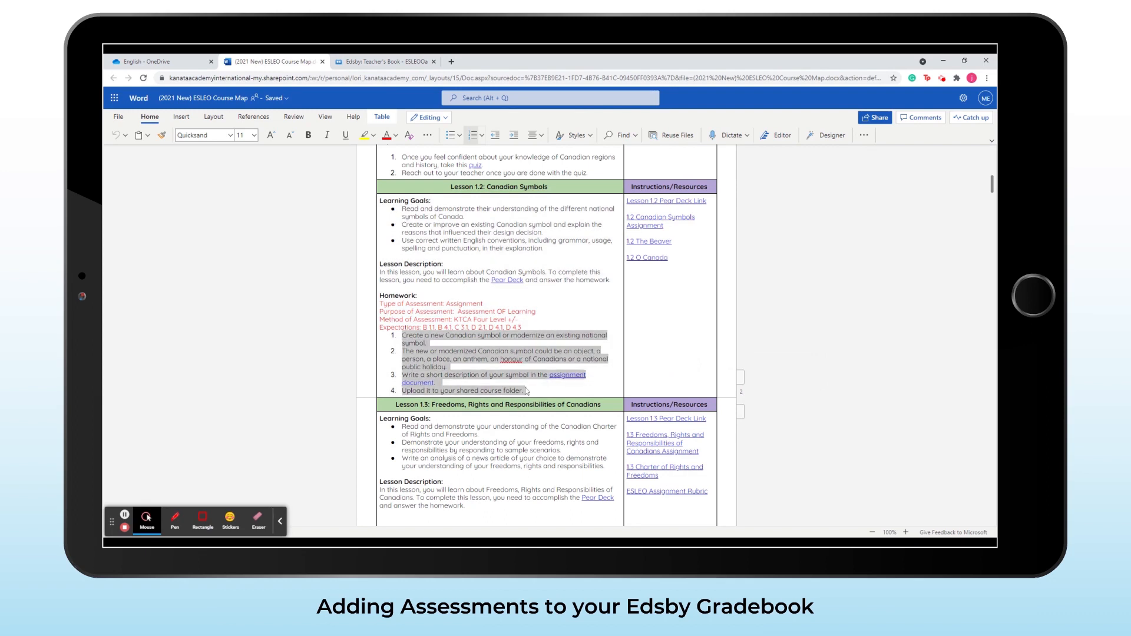
right_click(483, 363)
left_click(502, 165)
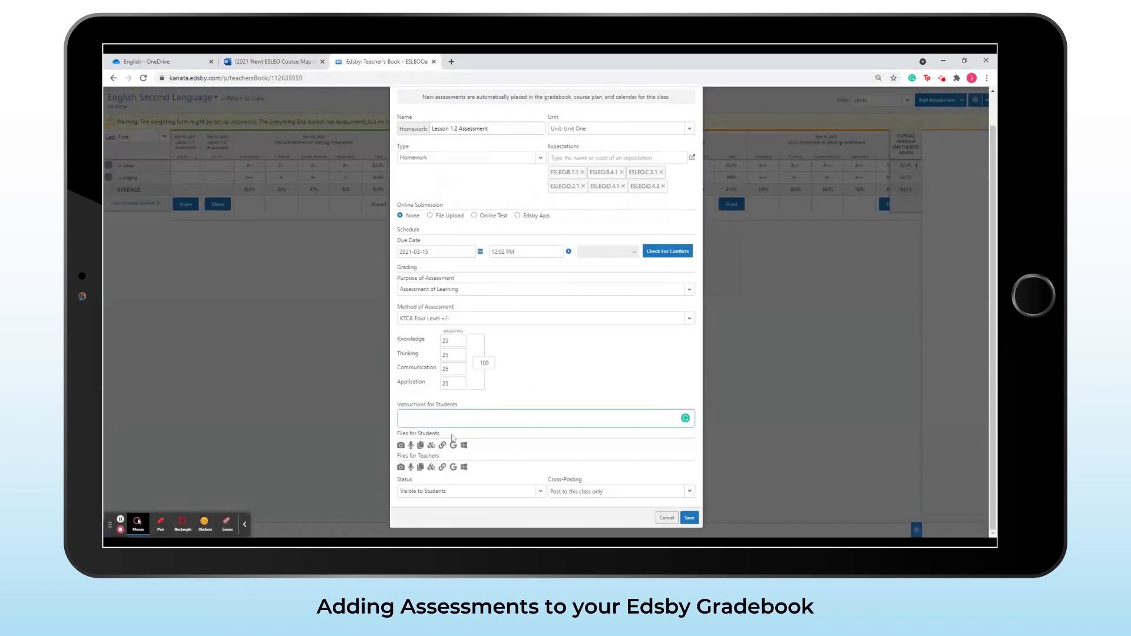
left_click(448, 414)
key("ctrl+v")
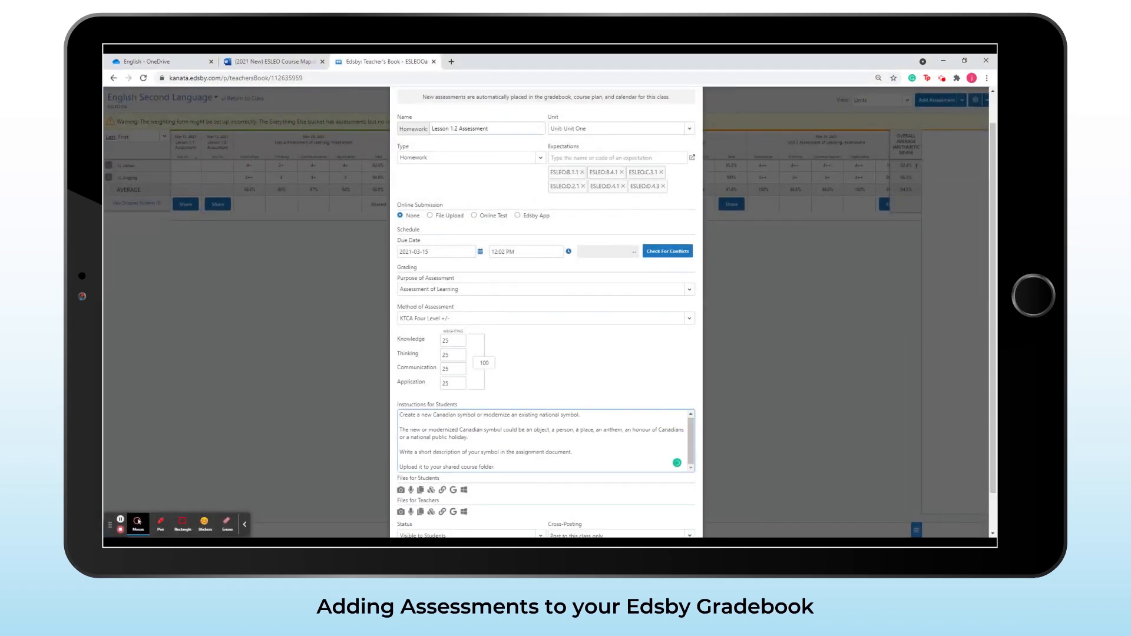
Copy the assignment document link from Lesson 1.2 in the course map and add it as web content under Files for Students
scroll(546, 313, "down", 1)
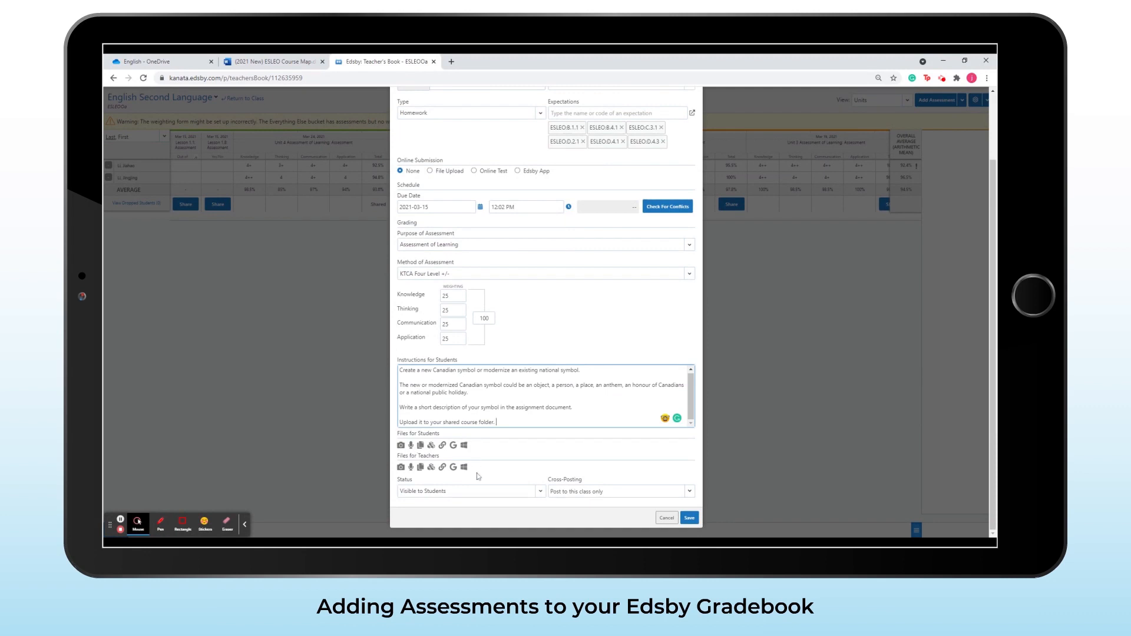
left_click(248, 61)
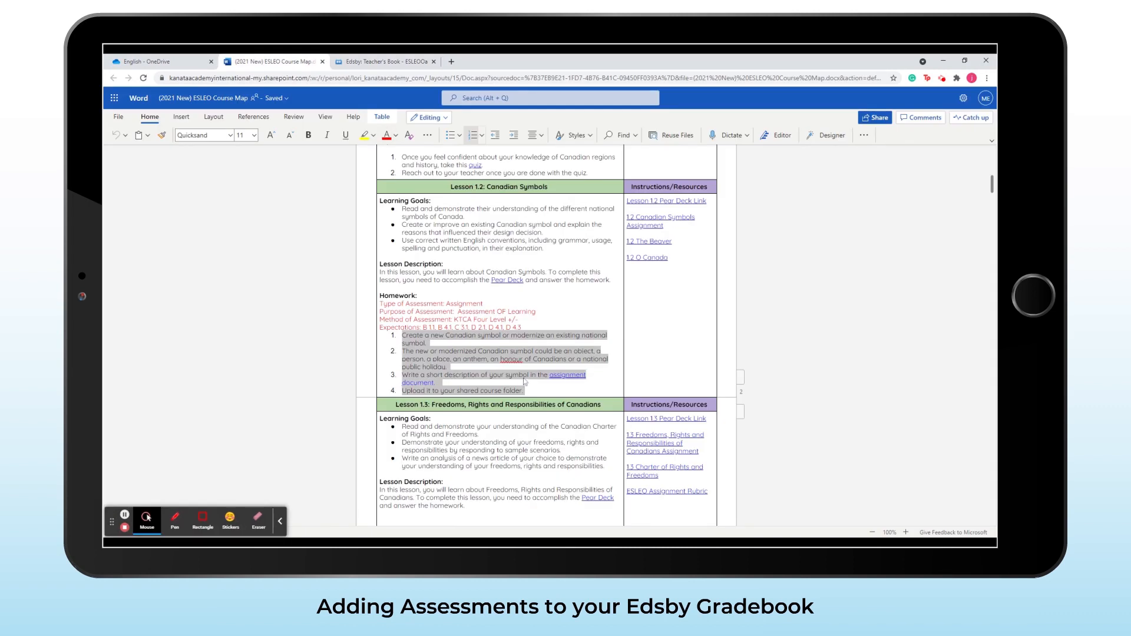
left_click(560, 375)
right_click(560, 375)
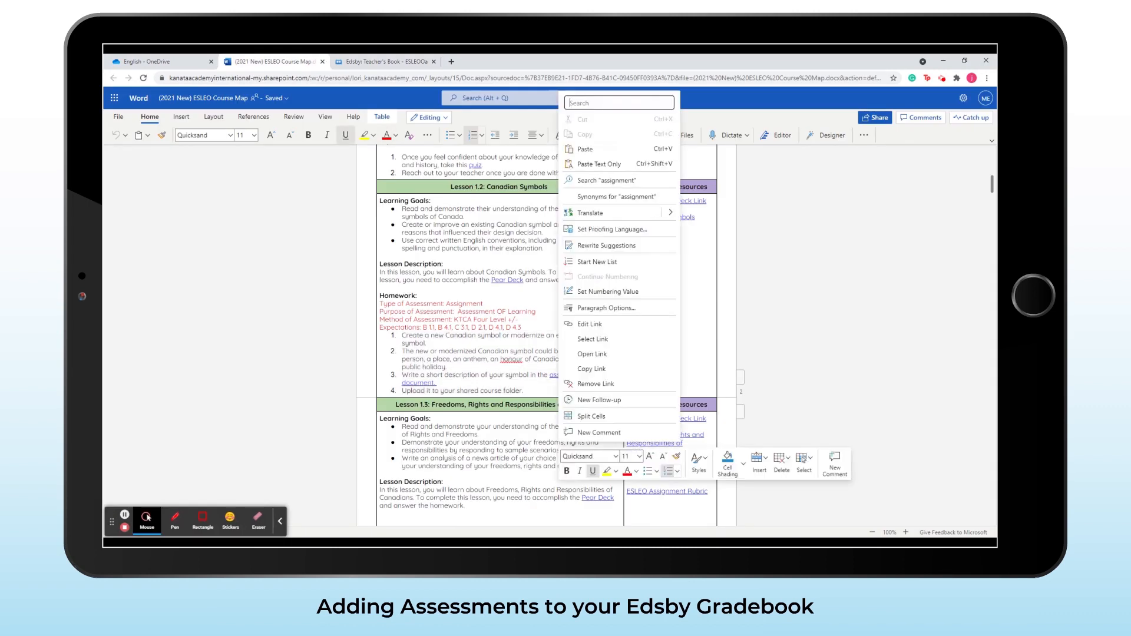
left_click(577, 368)
left_click(386, 61)
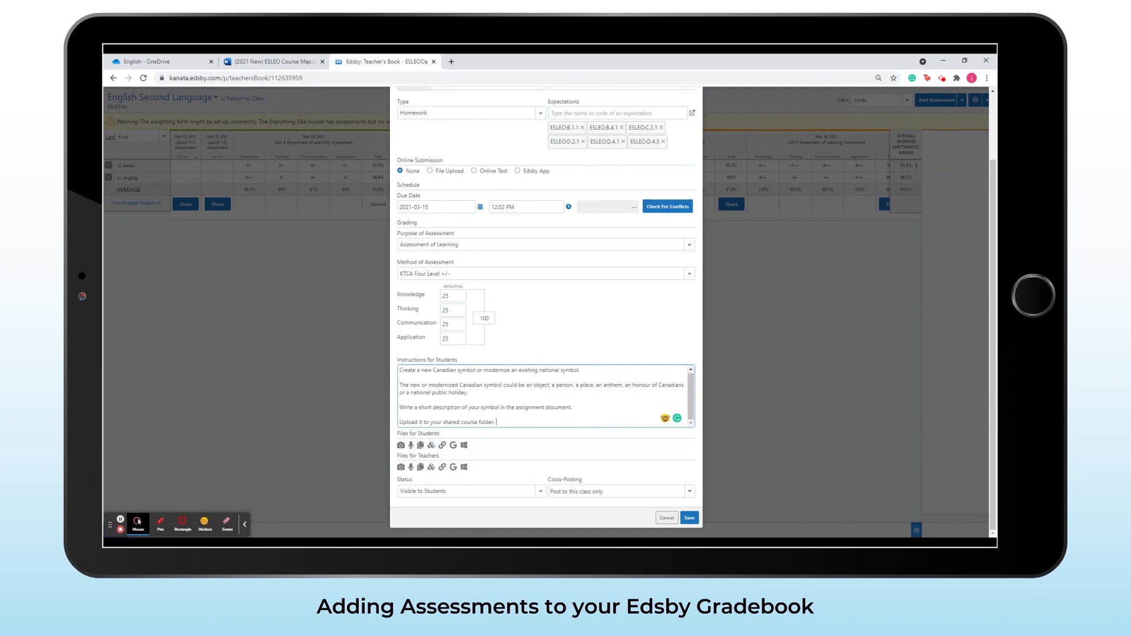
left_click(442, 445)
left_click(505, 138)
key("ctrl+v")
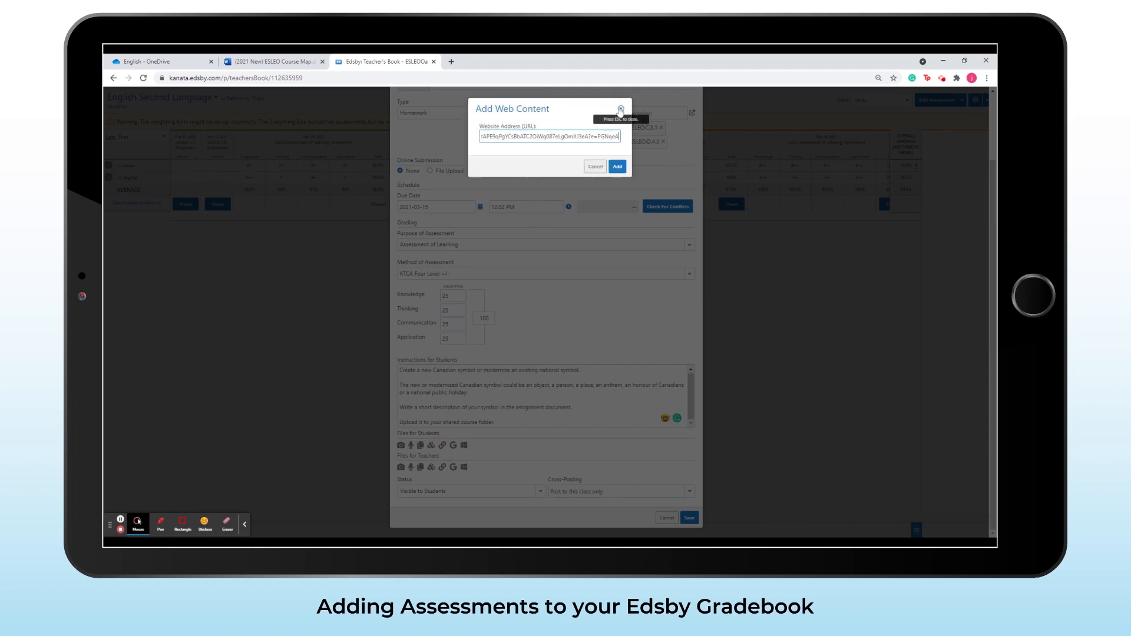
left_click(617, 167)
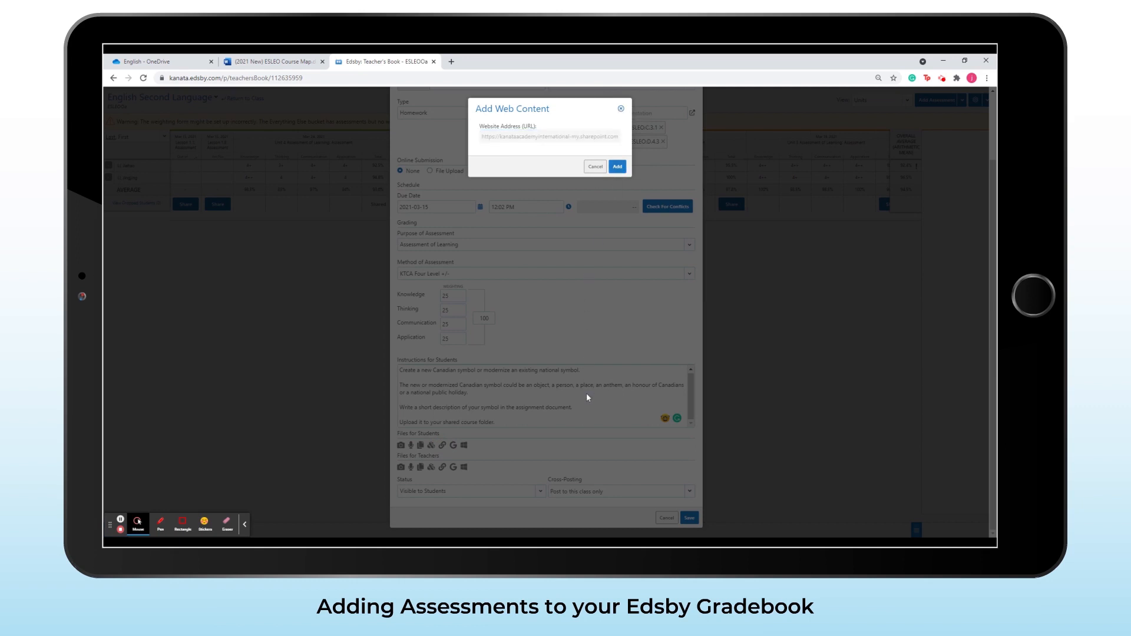
scroll(563, 416, "down", 2)
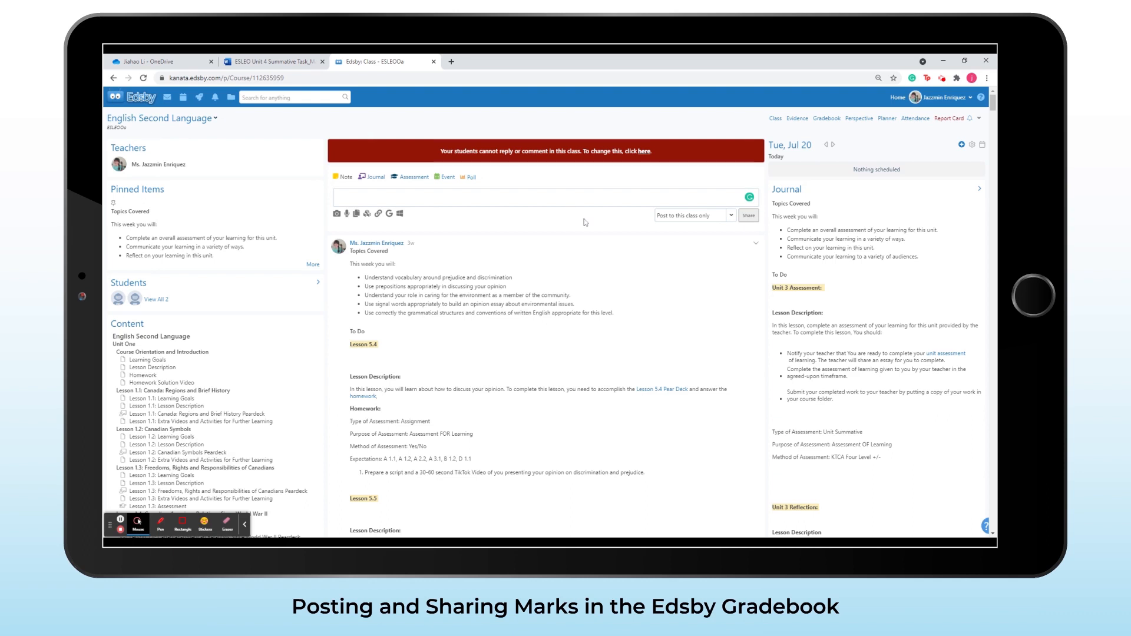
Open the class gradebook and locate the first student's Unit 4 Assessment of Learning cells for Knowledge, Thinking, Communication and Application
left_click(832, 121)
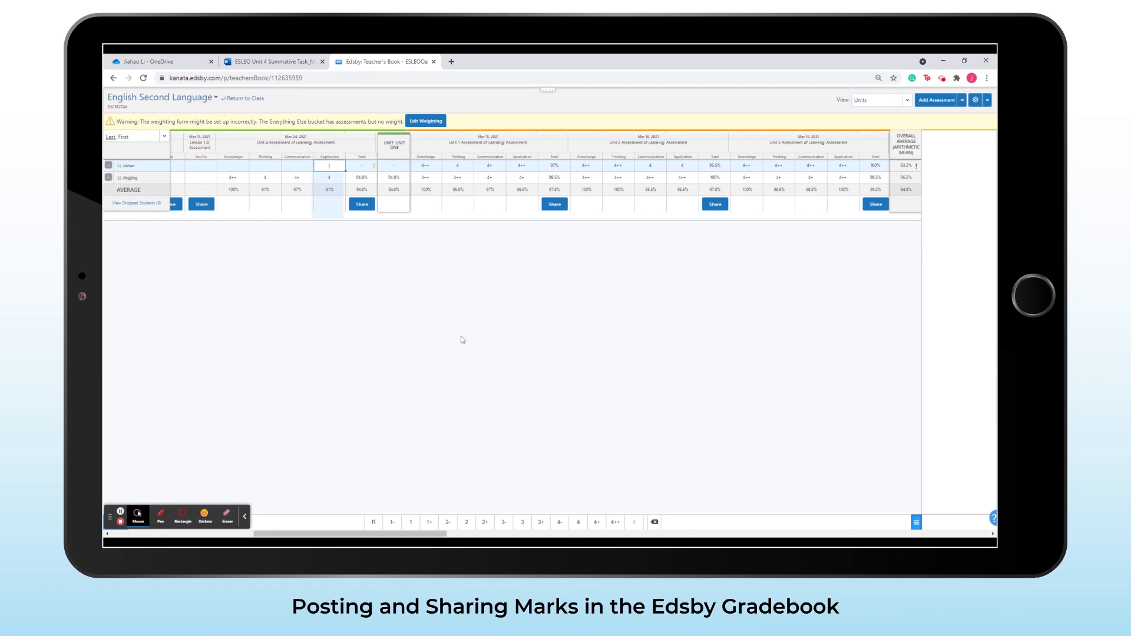
left_click(127, 167)
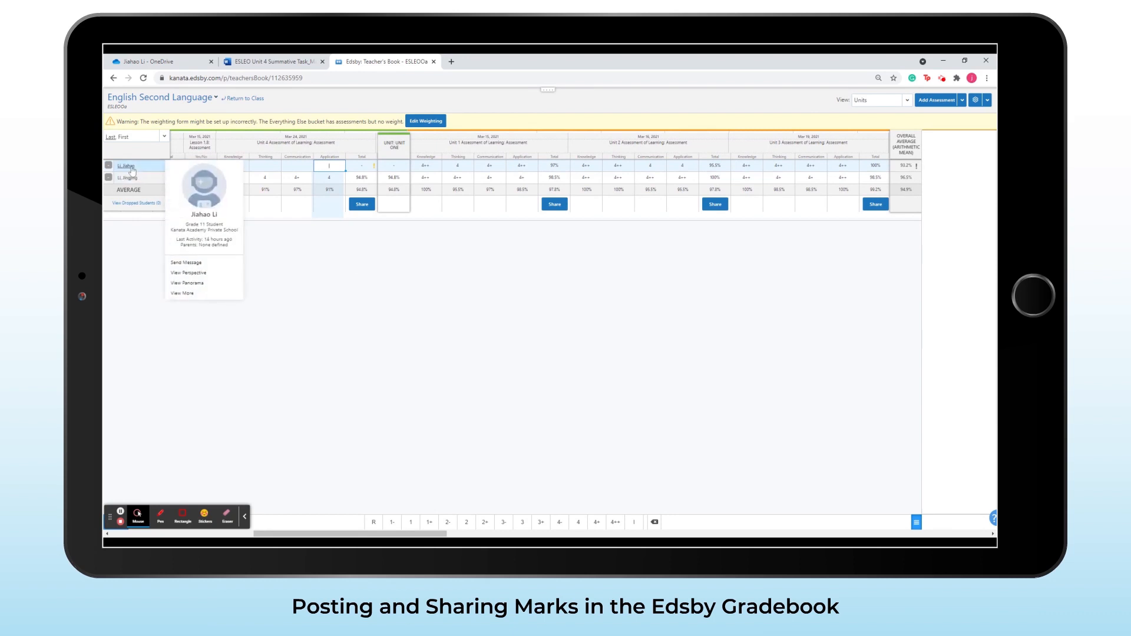
left_click(324, 256)
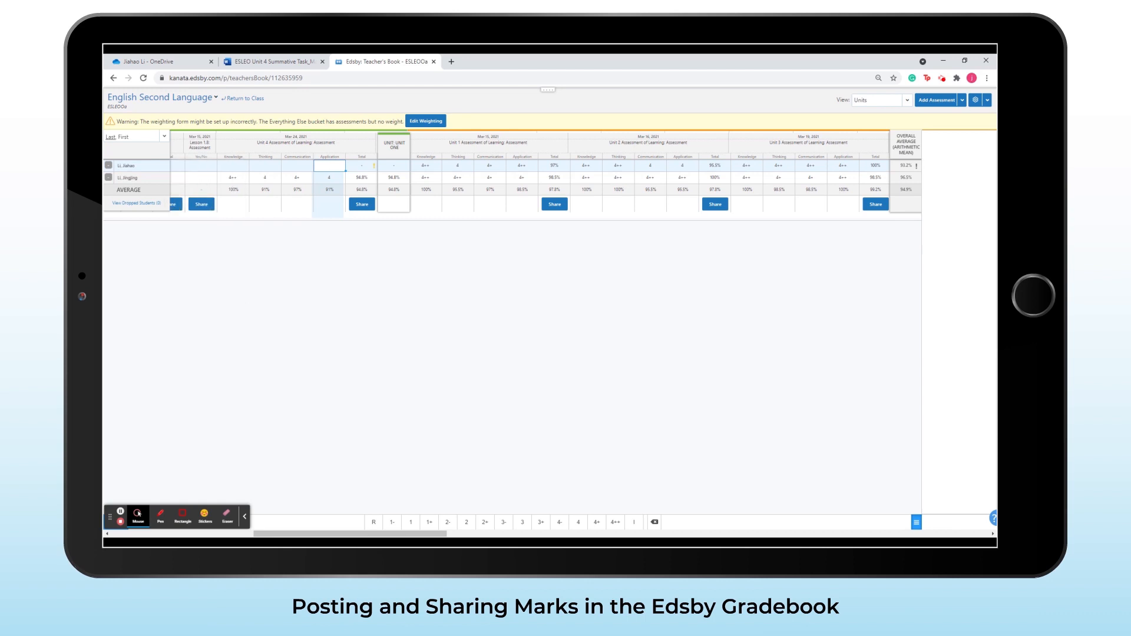
left_click(134, 170)
left_click(232, 165)
left_click(265, 166)
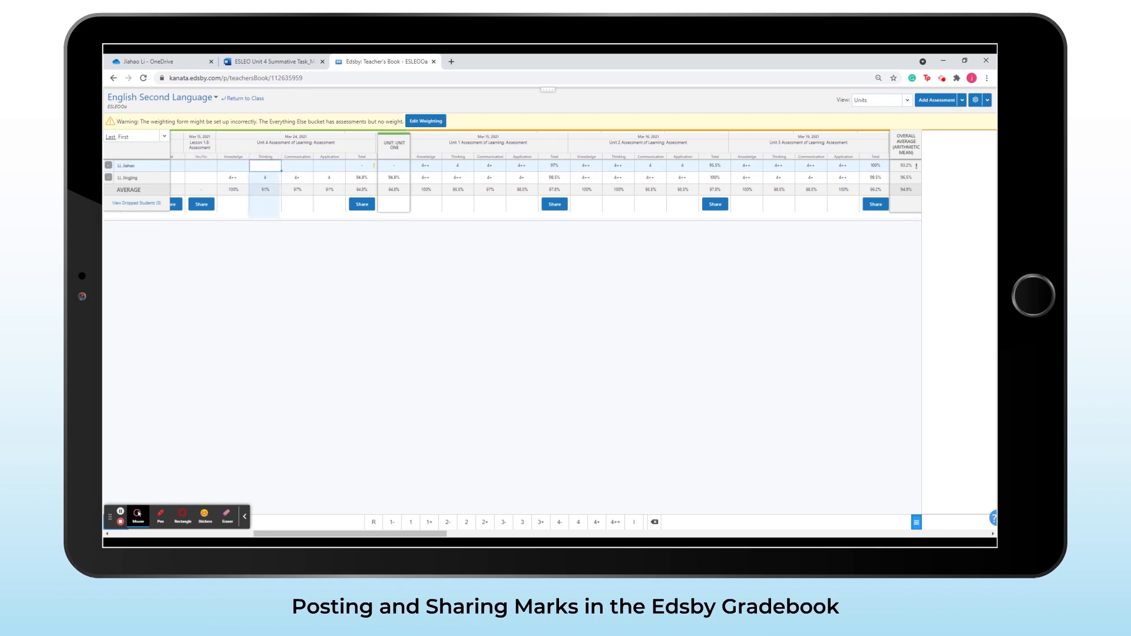
left_click(297, 166)
left_click(330, 165)
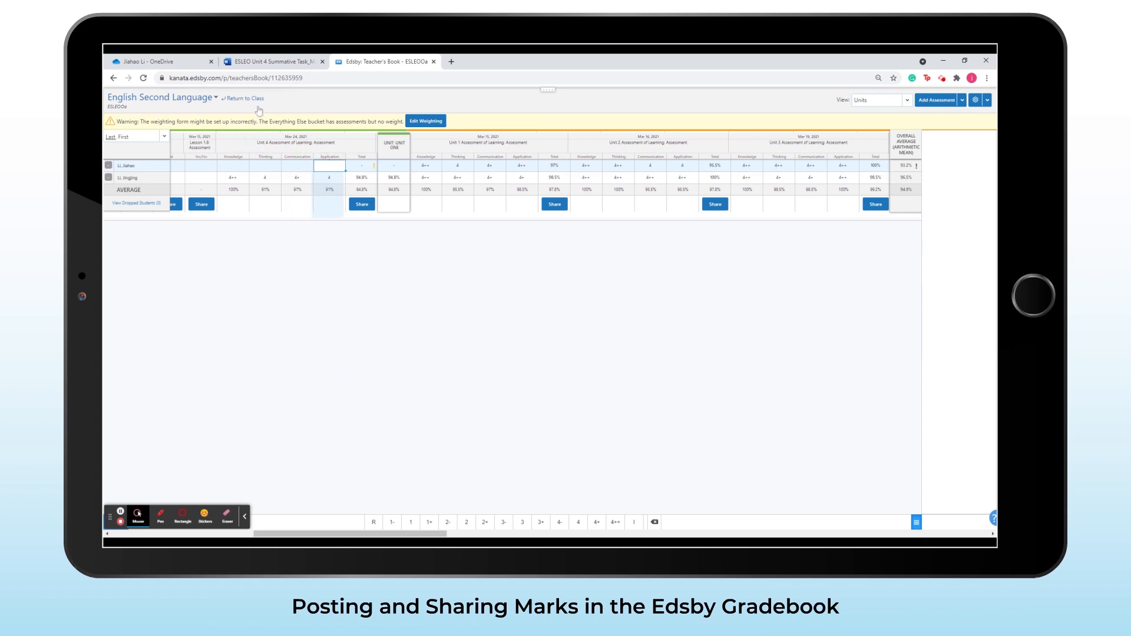
Switch to the marked Unit 4 Summative Task rubric in Word and review the student's grades for all four categories
left_click(269, 62)
scroll(700, 276, "down", 1)
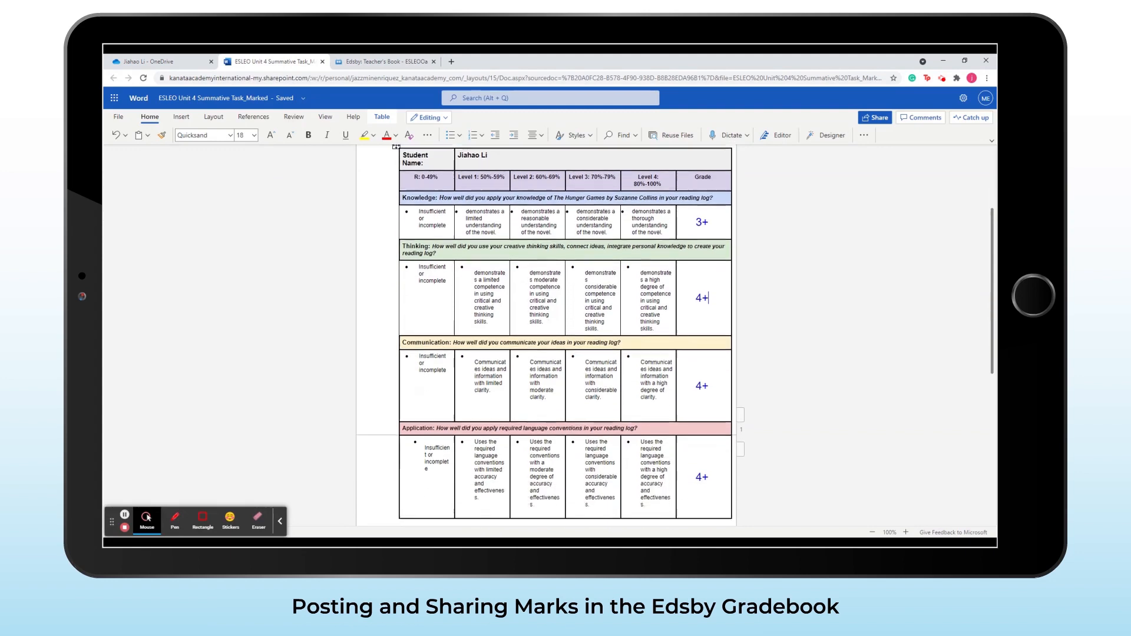
scroll(700, 277, "up", 2)
scroll(545, 353, "up", 1)
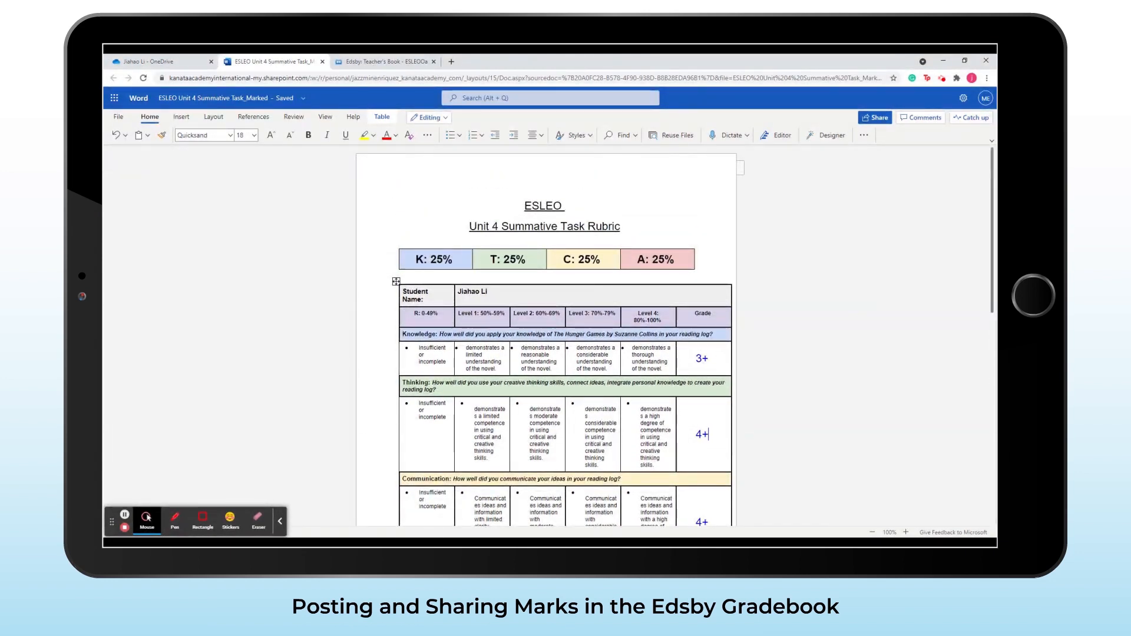
scroll(710, 266, "down", 2)
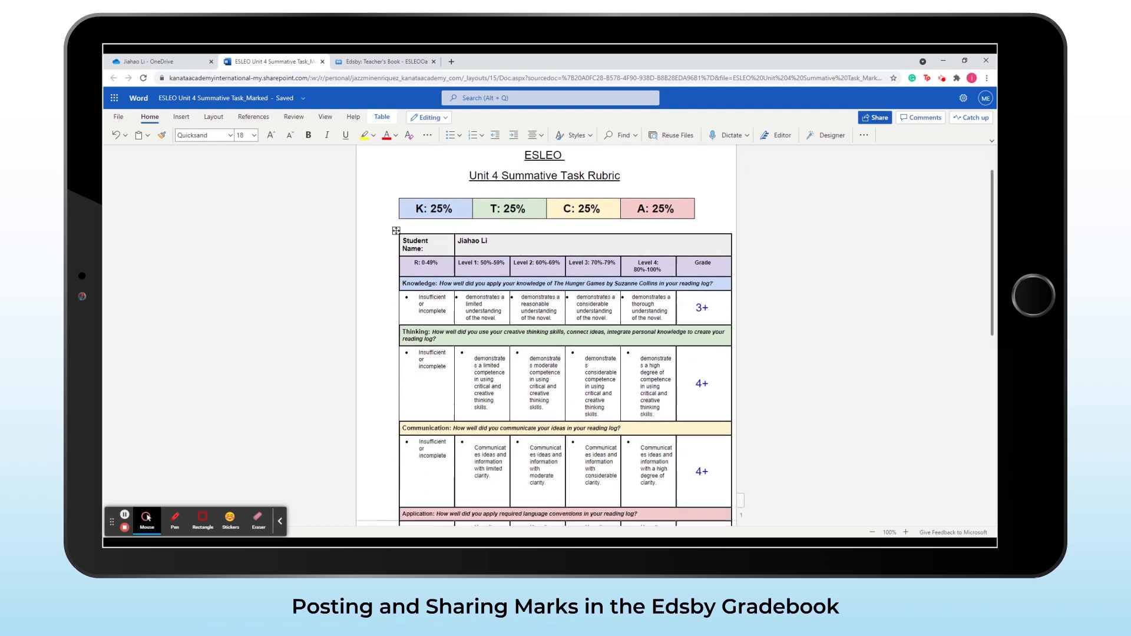
left_click(709, 266)
left_click(702, 341)
scroll(701, 341, "down", 1)
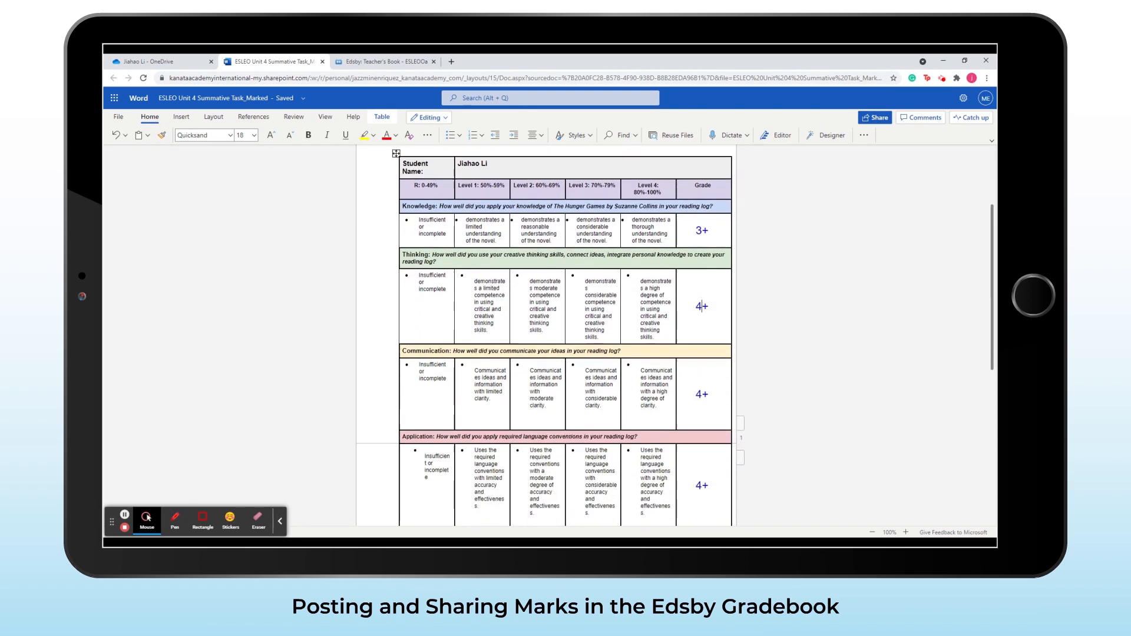
left_click(709, 380)
left_click(709, 474)
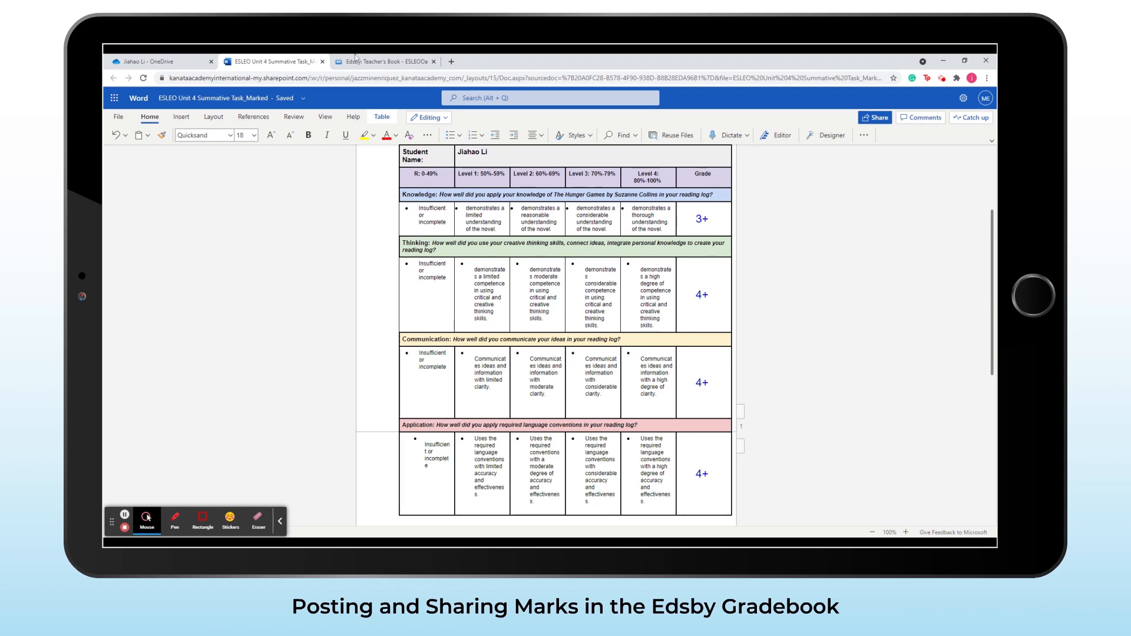
scroll(370, 308, "up", 2)
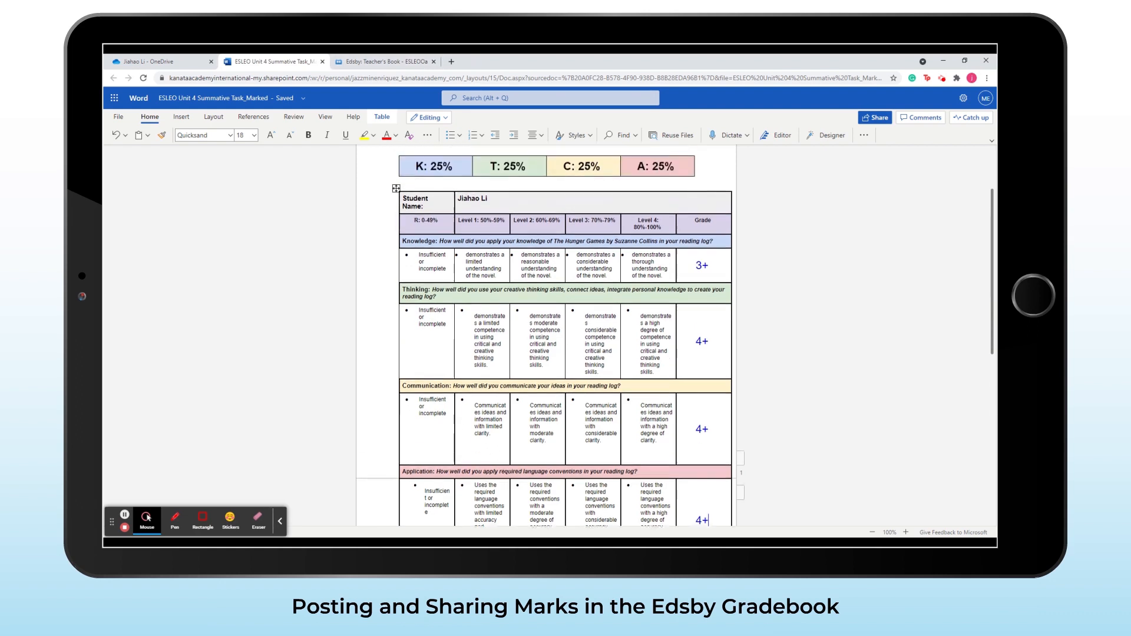
left_click(709, 265)
Review the Teacher Comments below the rubric, including the suggested topics Themes, Conflicts and Literary Devices
scroll(305, 345, "down", 5)
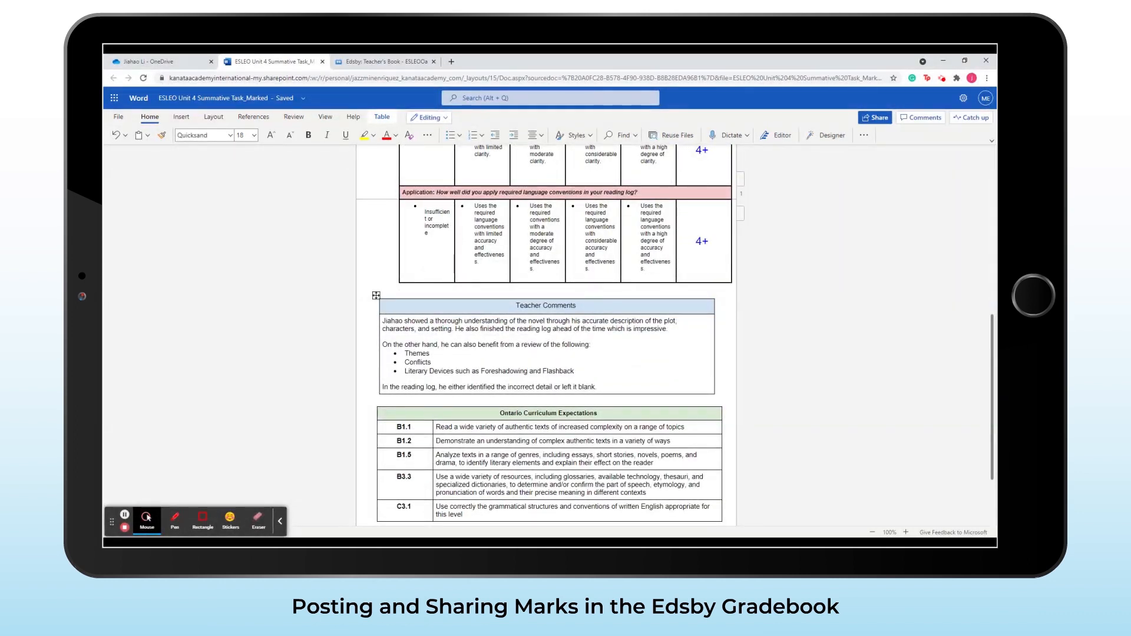
double_click(418, 353)
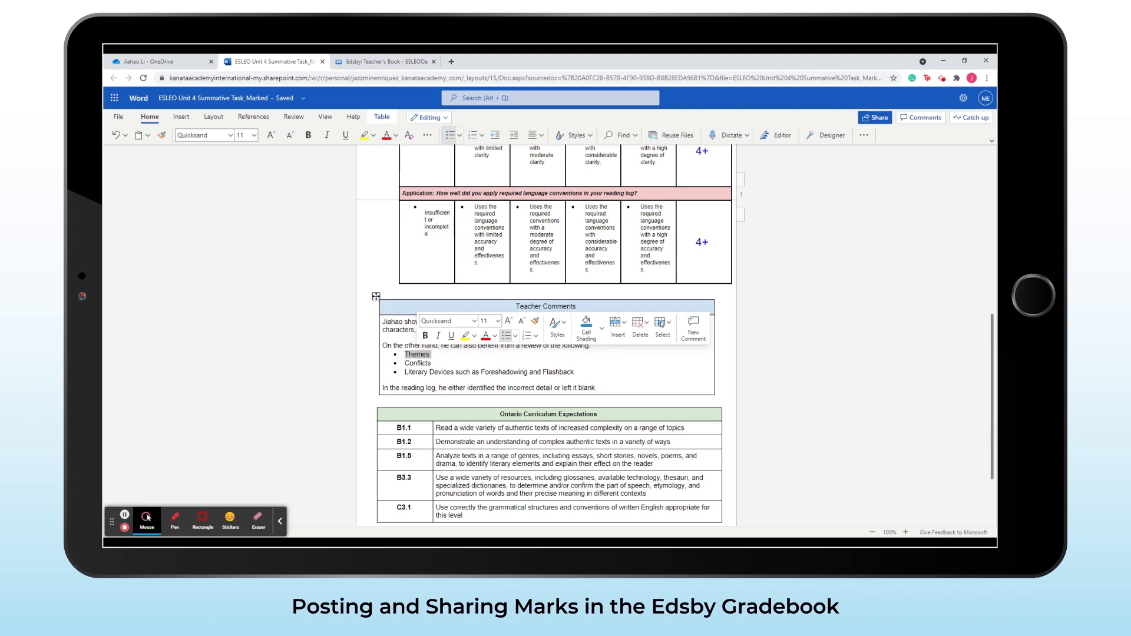
double_click(421, 364)
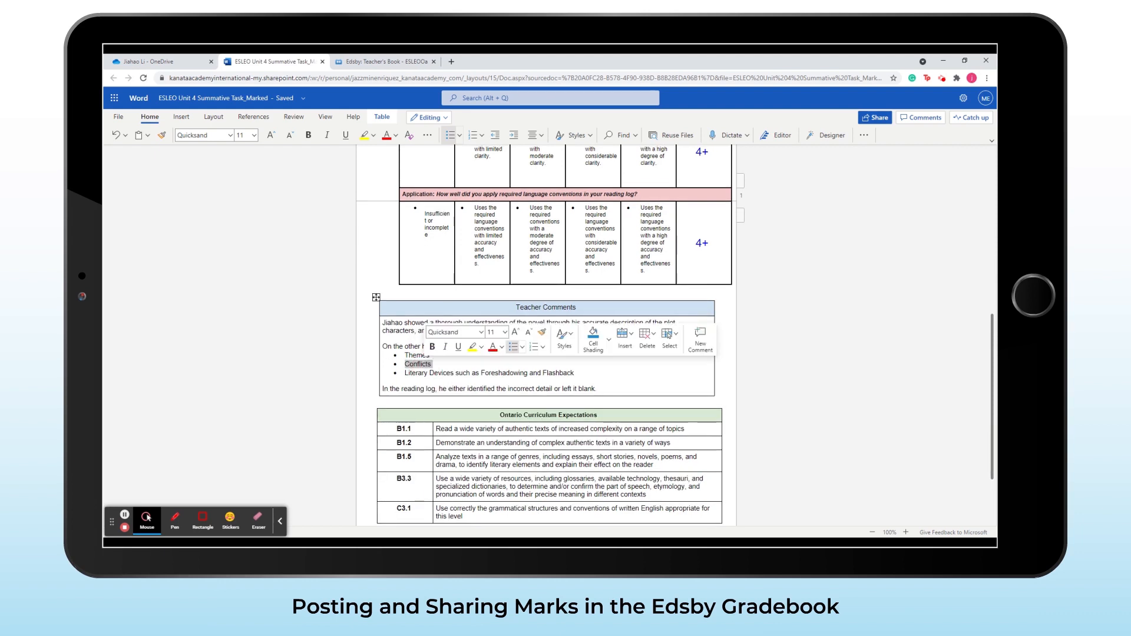
triple_click(421, 375)
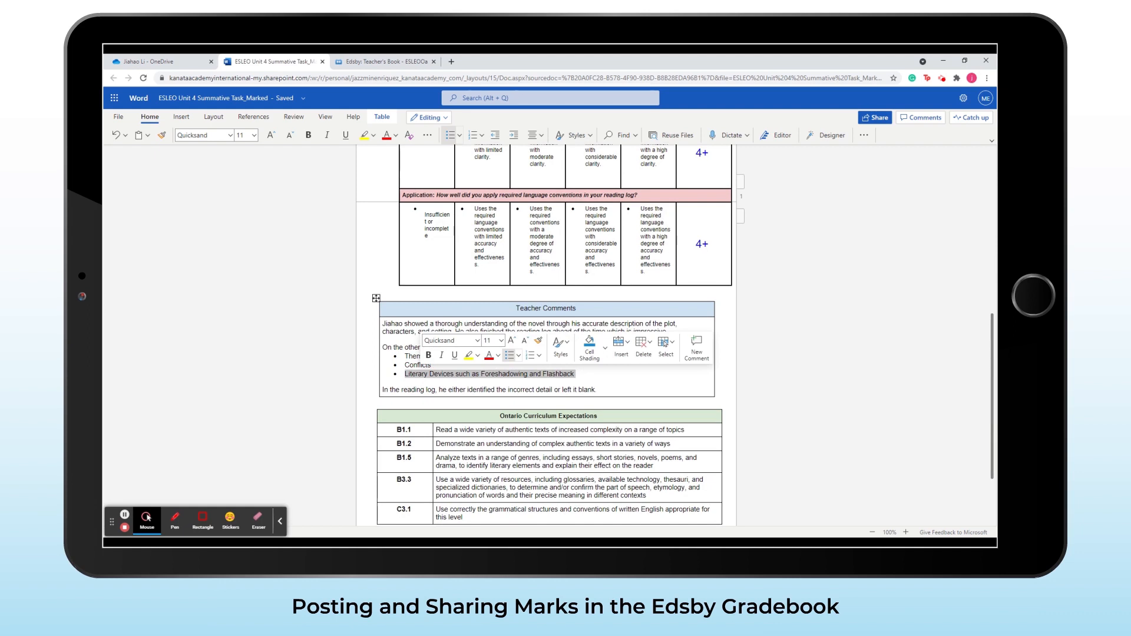
scroll(423, 380, "up", 1)
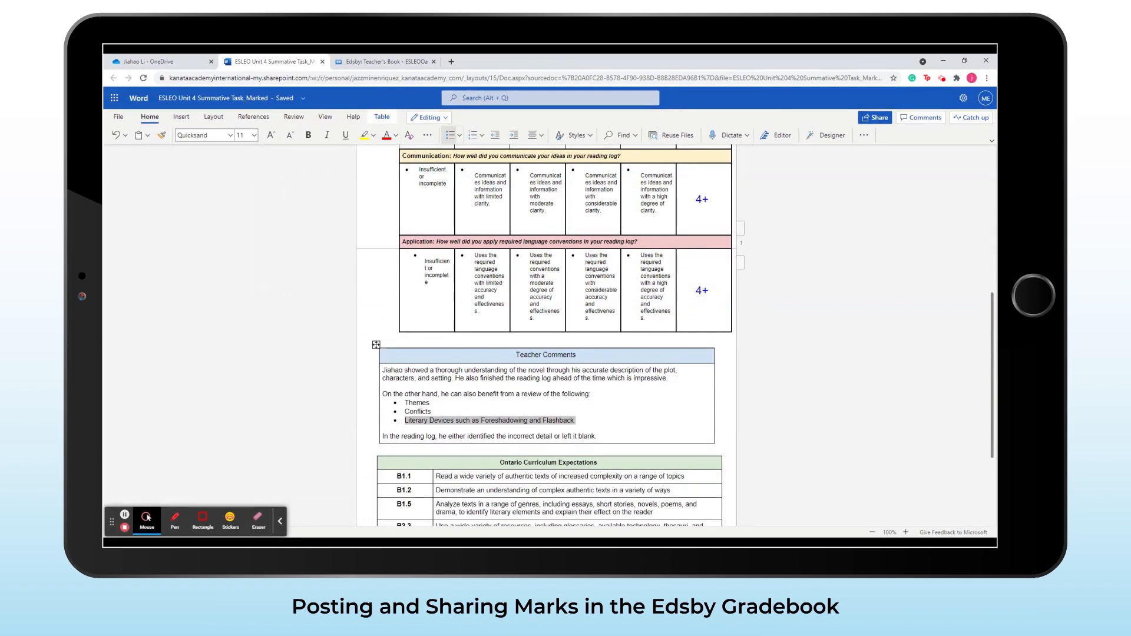
Return to the Edsby gradebook and enter 3+ as the first student's Unit 4 Knowledge mark
left_click(386, 61)
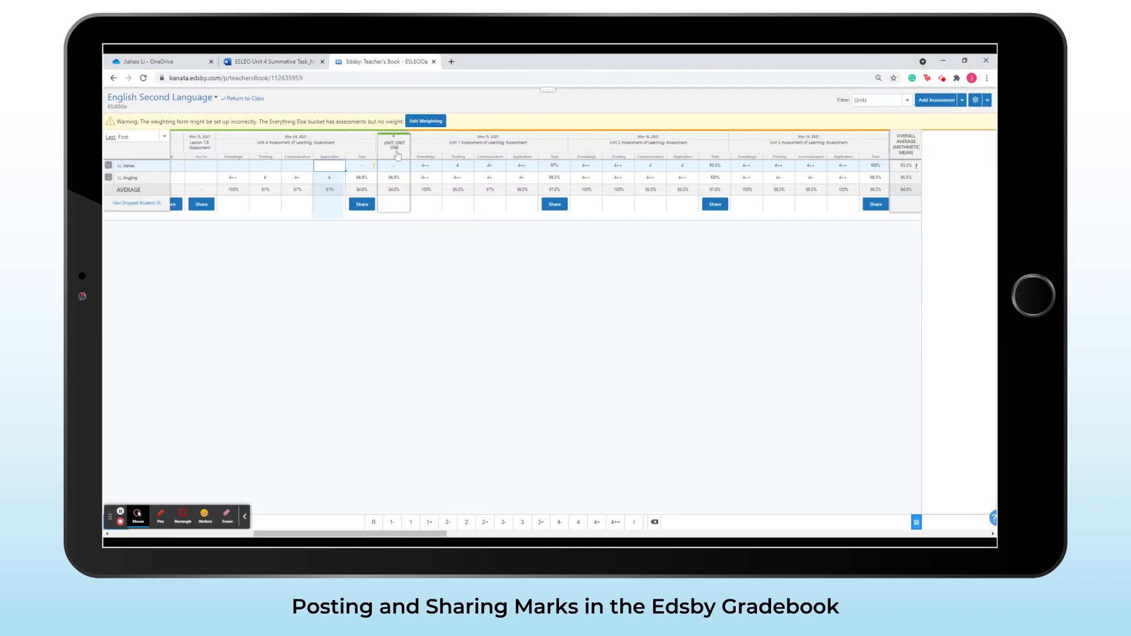
left_click(233, 165)
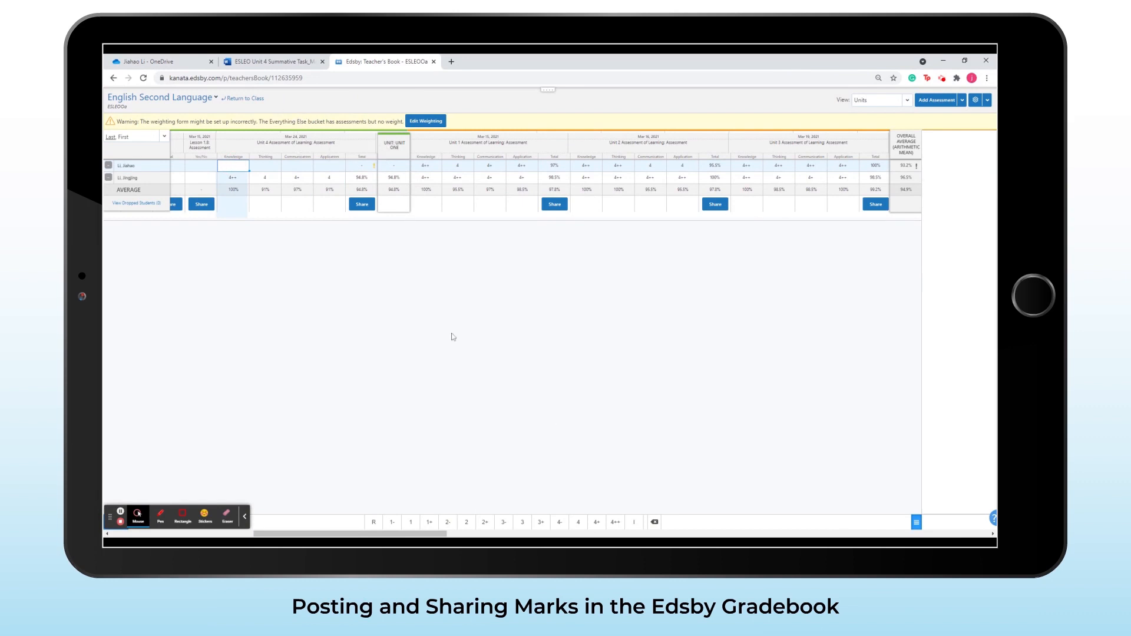
left_click(539, 523)
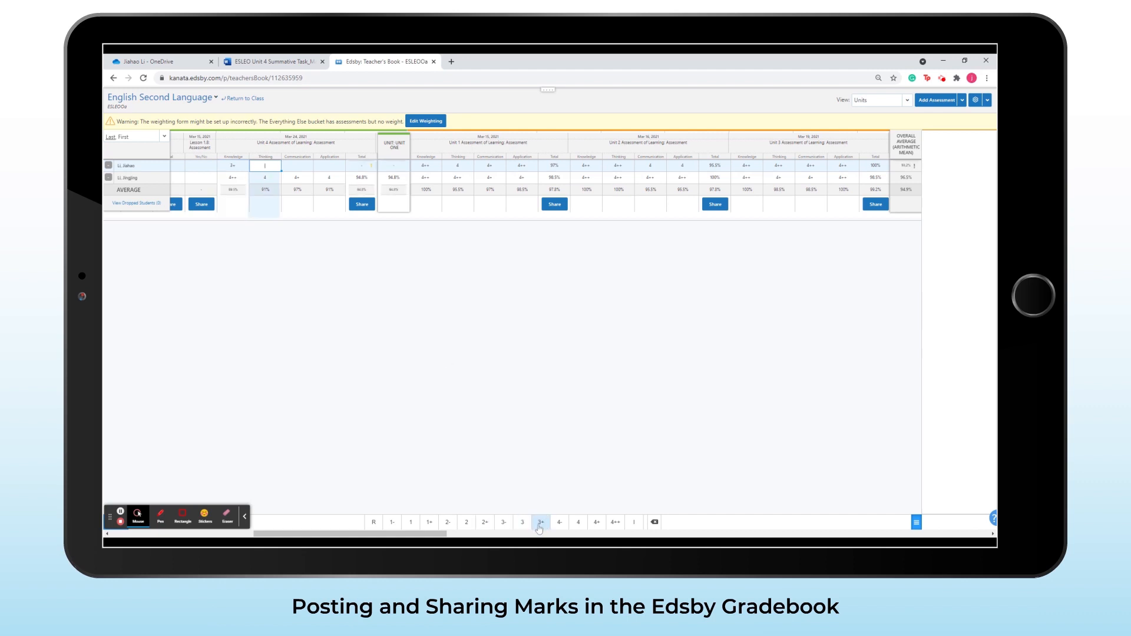
Check the remaining grades in the Word rubric and enter 4+ as the first student's Unit 4 Thinking mark in Edsby
left_click(269, 63)
scroll(545, 362, "up", 5)
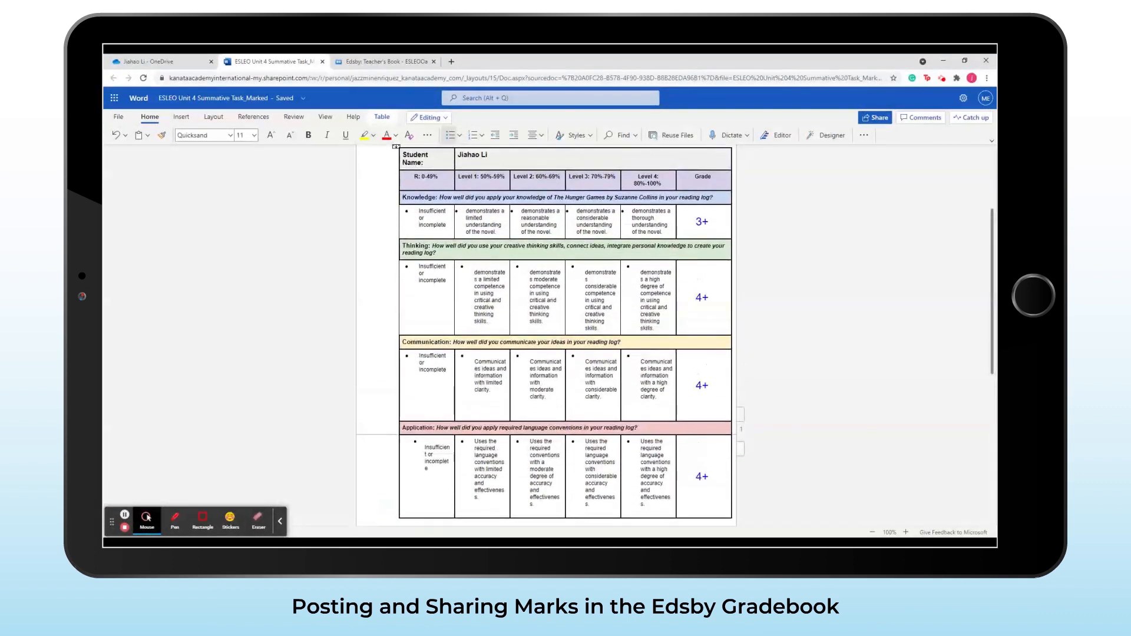
left_click(429, 344)
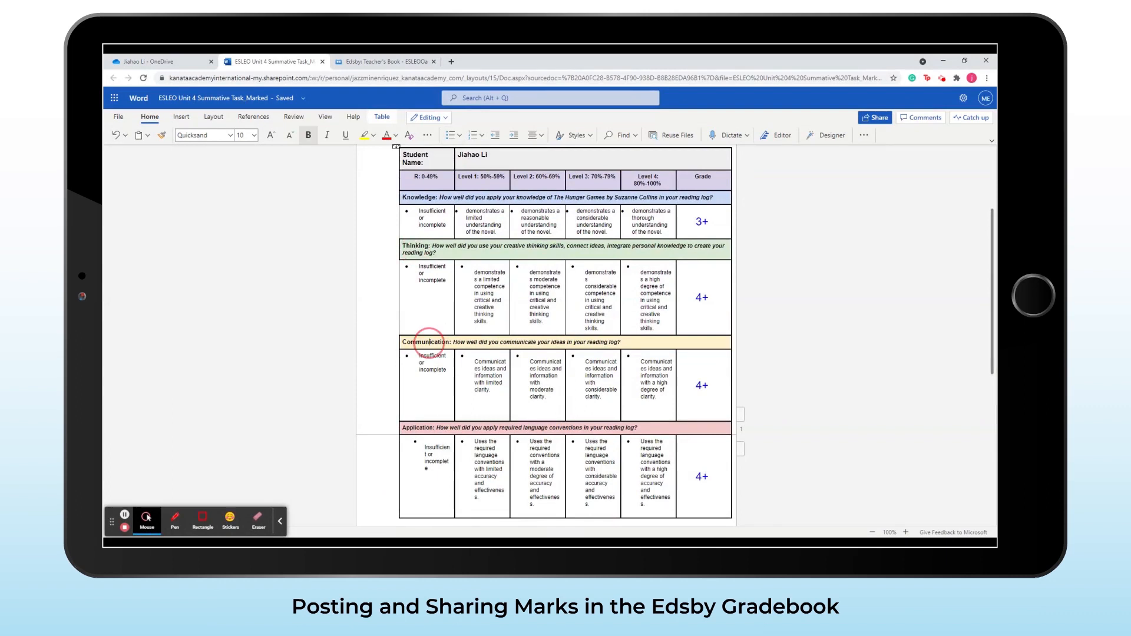
left_click(425, 428)
left_click(355, 61)
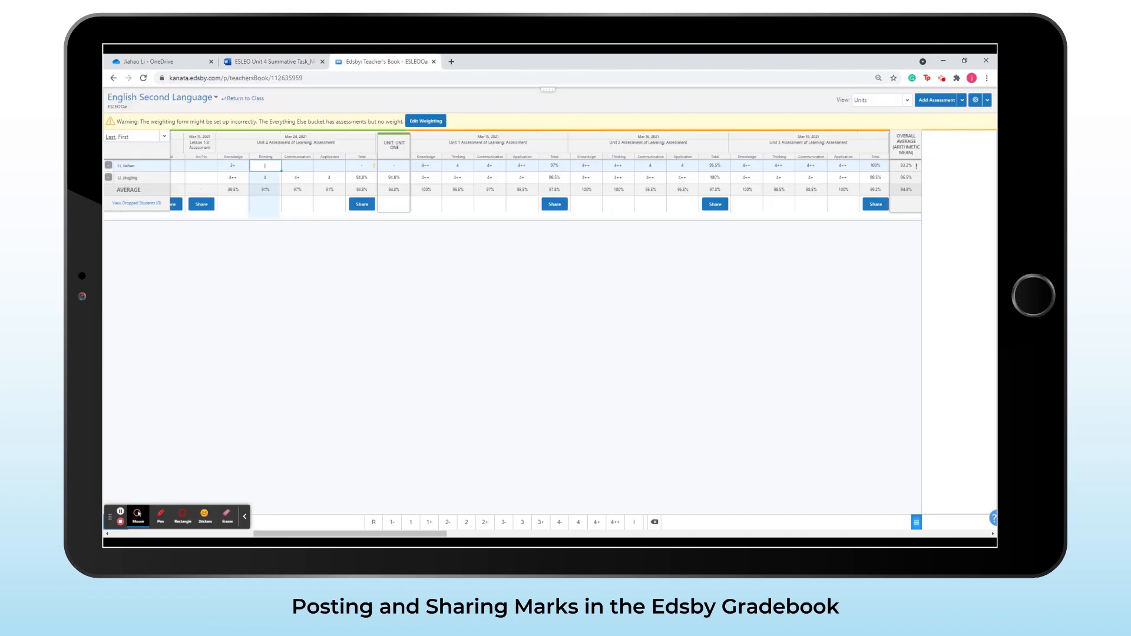
left_click(597, 522)
Enter 4+ for the first student's Unit 4 Communication and Application marks, checking each against the Word rubric
left_click(274, 61)
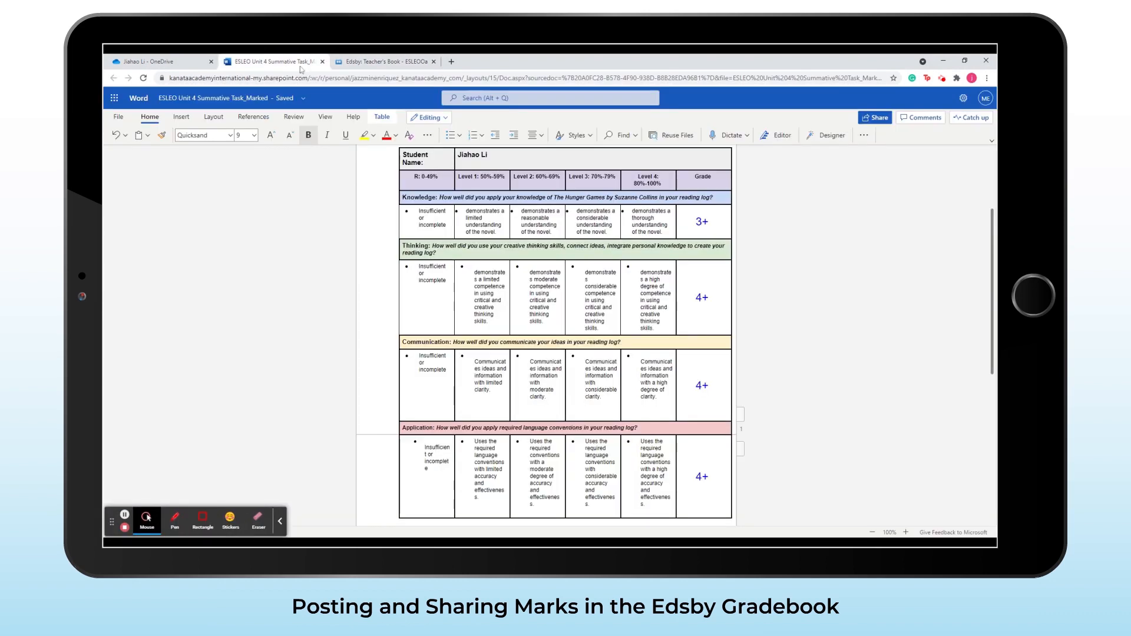
left_click(352, 61)
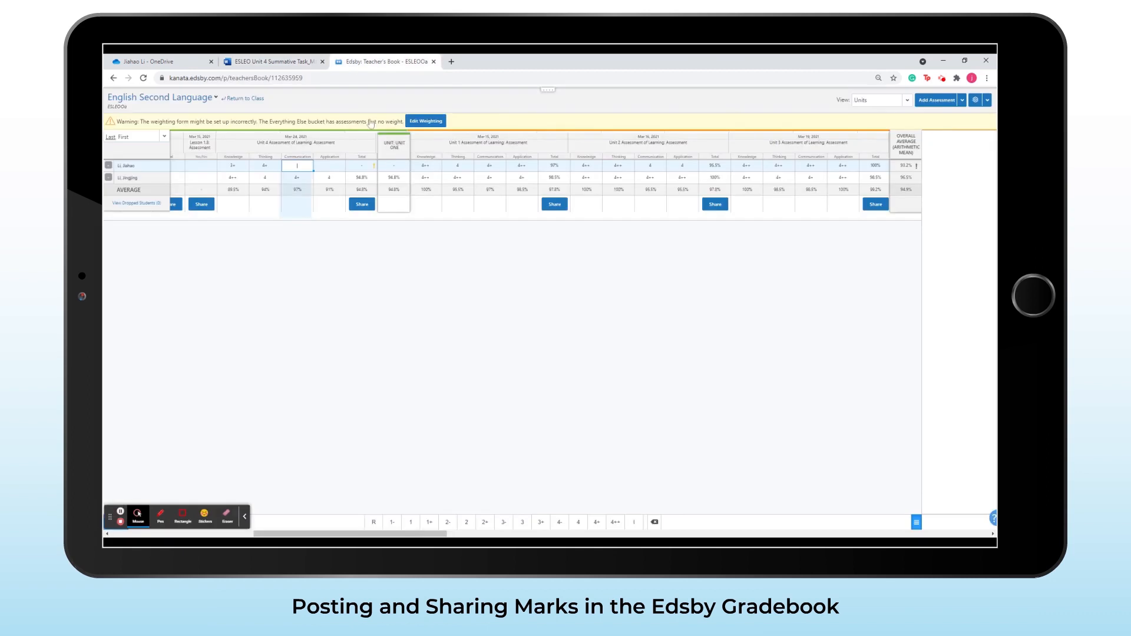
left_click(597, 522)
left_click(274, 62)
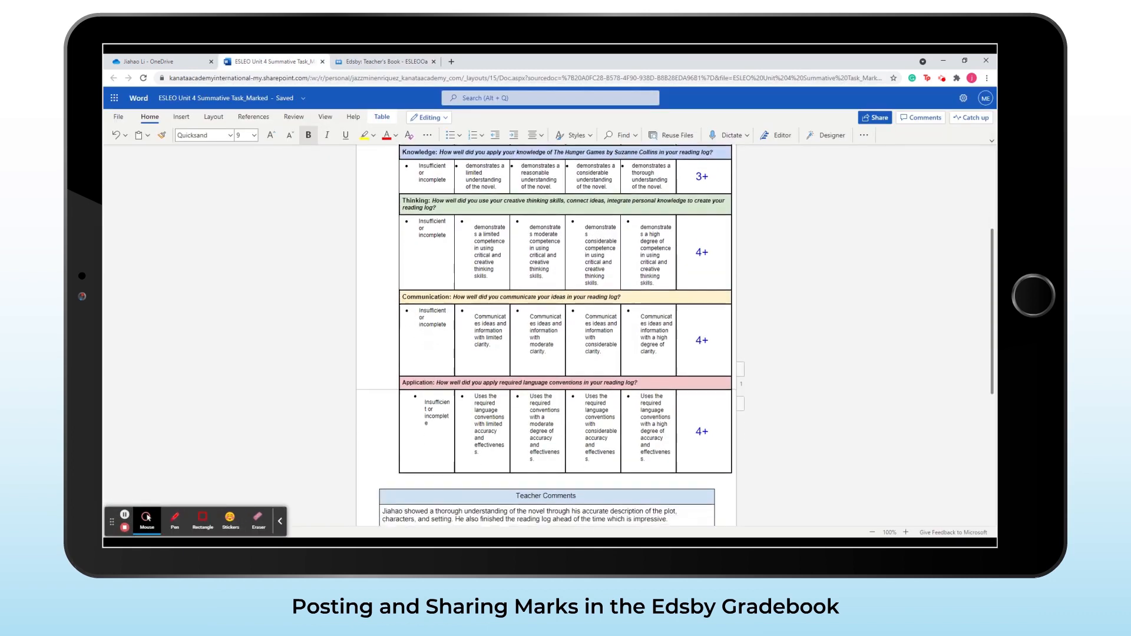
left_click(352, 61)
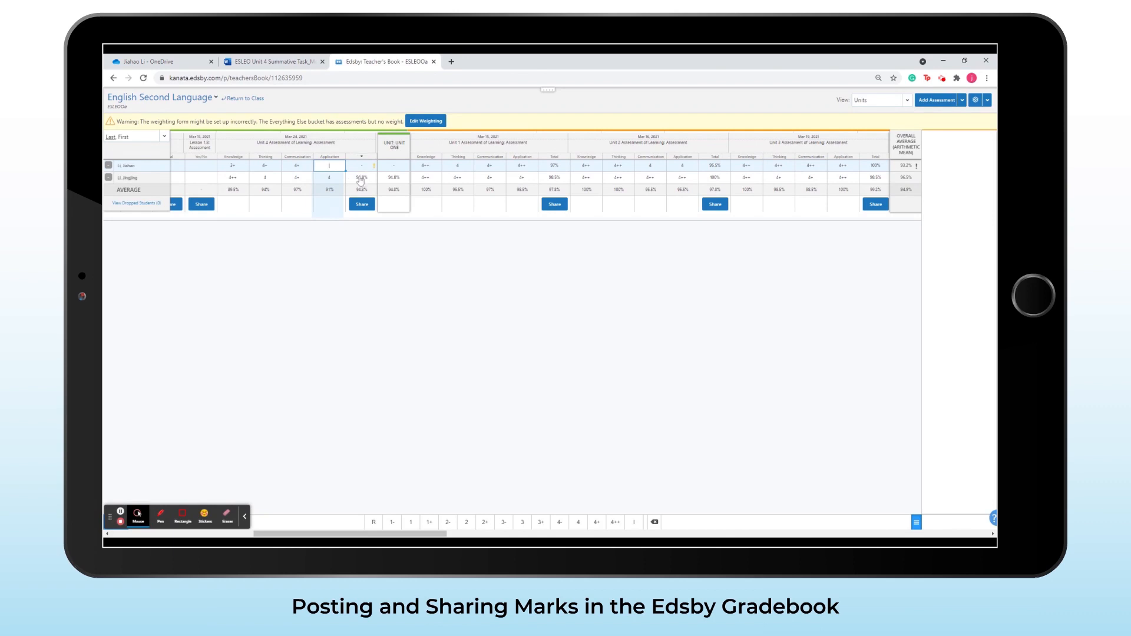
left_click(596, 524)
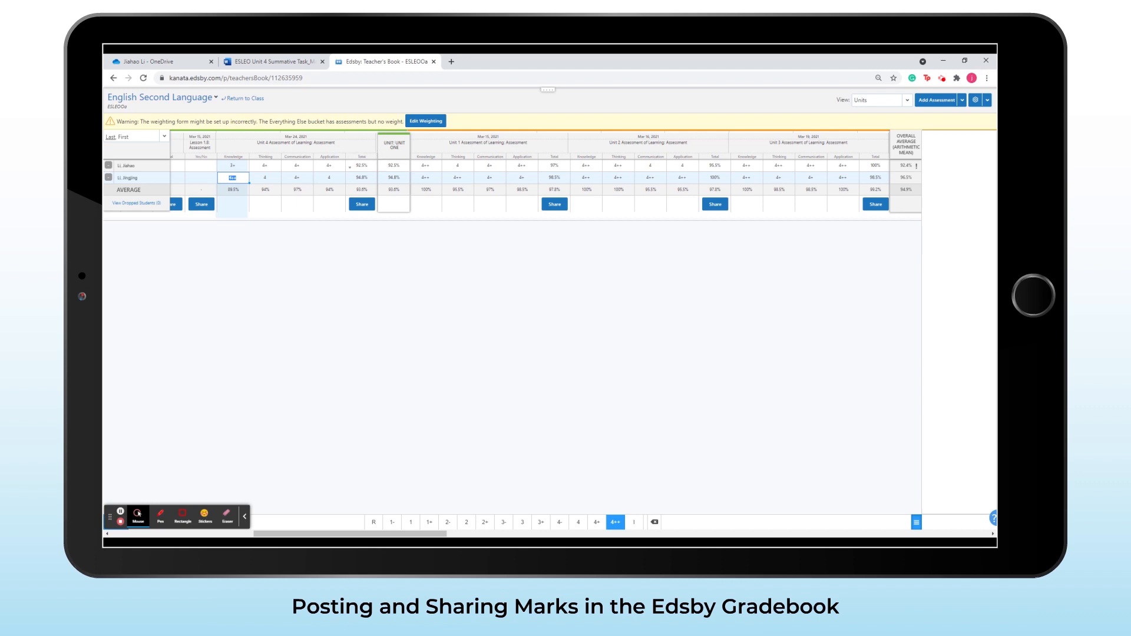
Revisit the Teacher Comments in the Word rubric, and share the Unit 4 Assessment of Learning marks from the Edsby gradebook
left_click(279, 62)
scroll(546, 336, "down", 3)
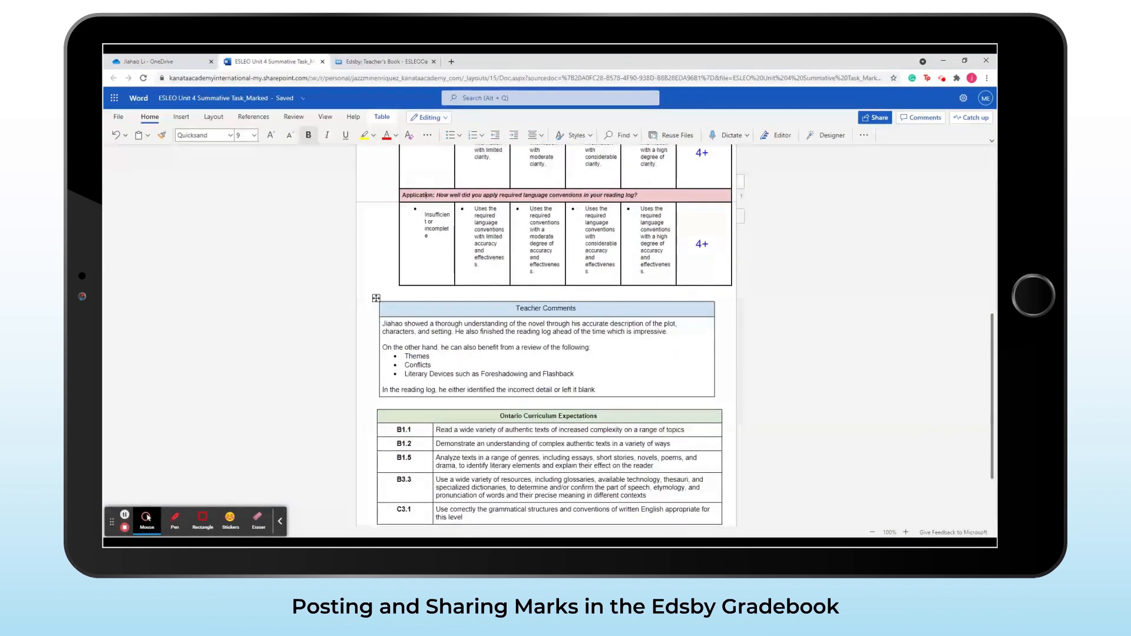
left_click(468, 324)
left_click(370, 59)
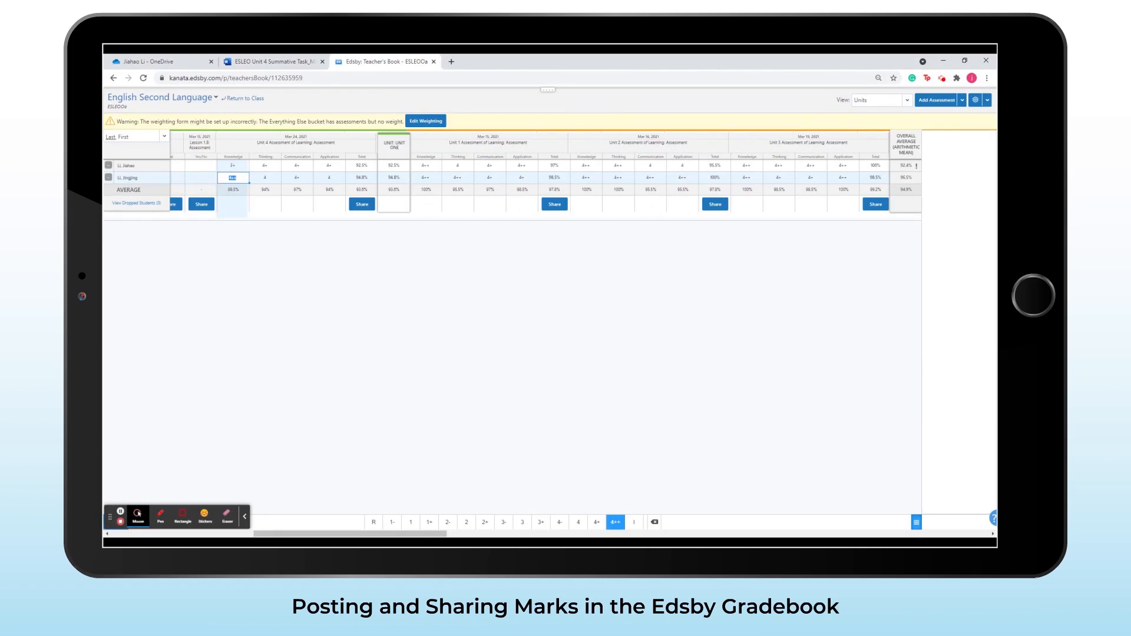
left_click(363, 205)
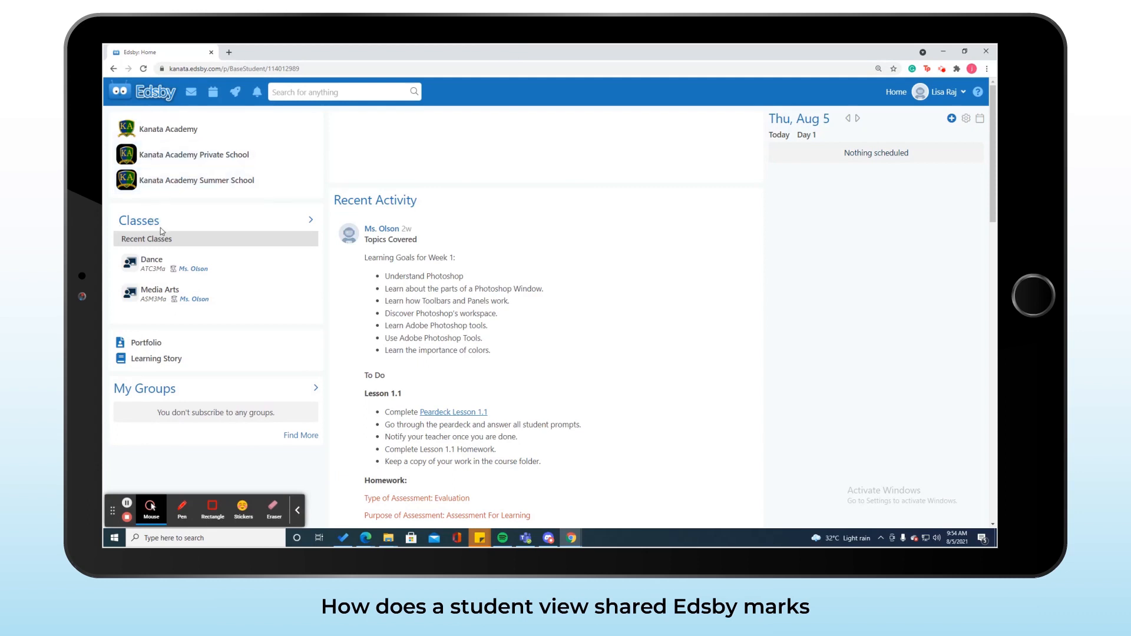
In the student's Edsby account, open the full class list and filter it to classes completed this year
left_click(141, 223)
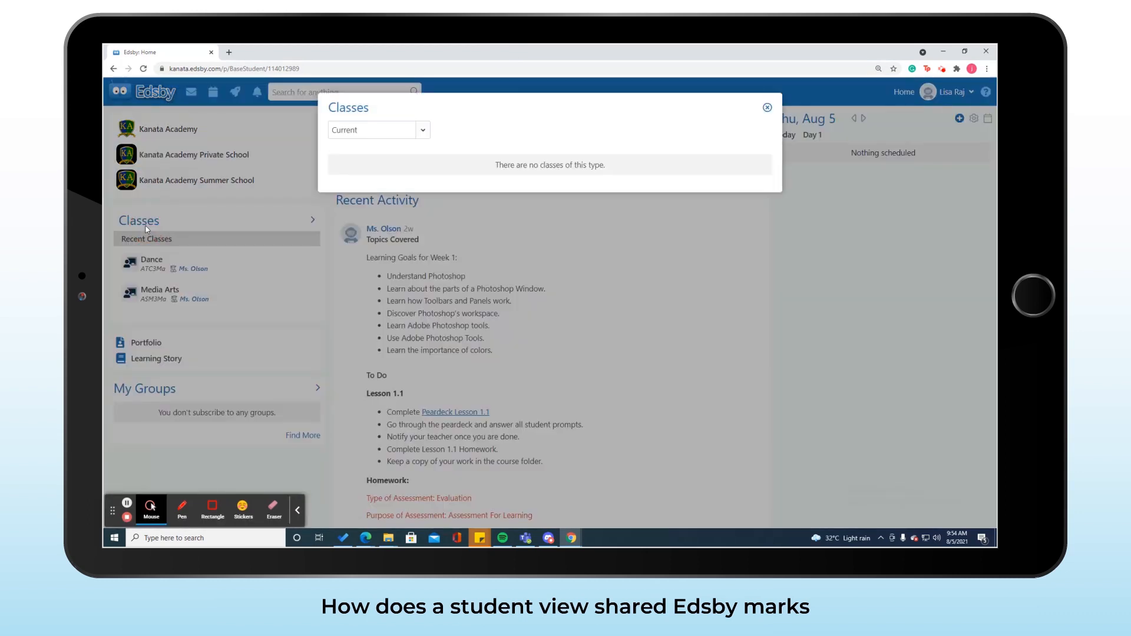
left_click(420, 135)
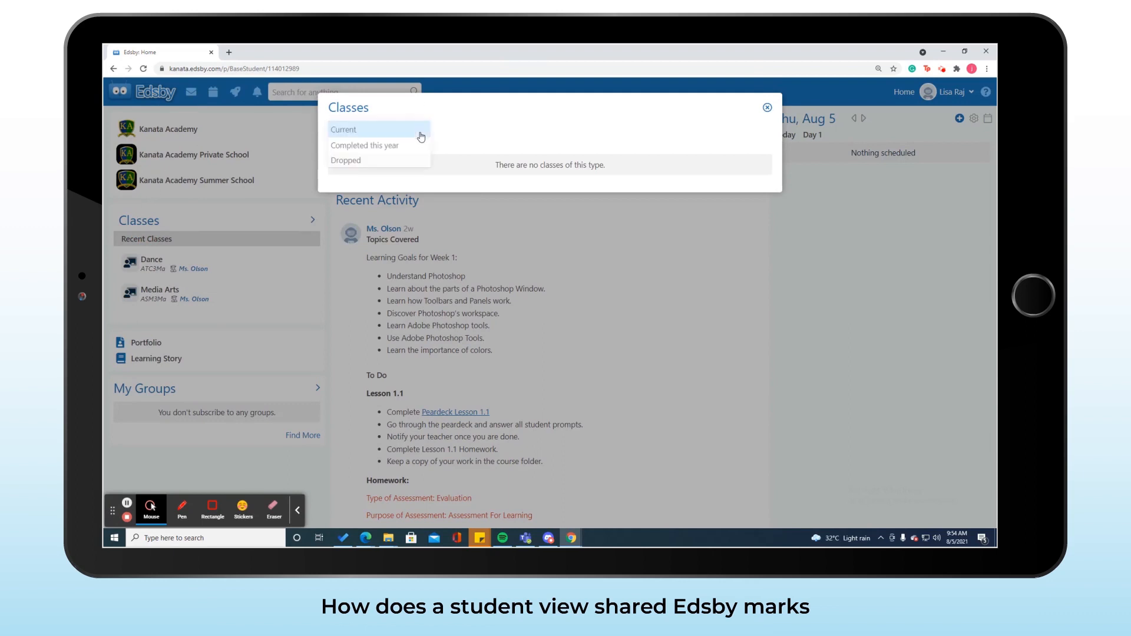
left_click(385, 145)
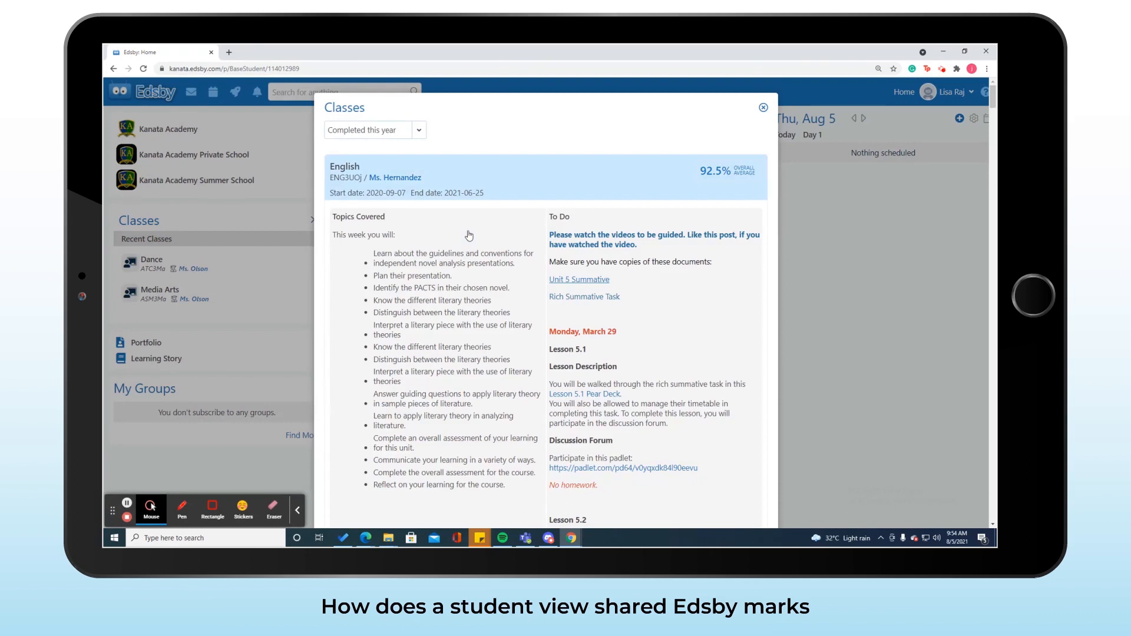
Find the Designing Your Future class among the completed classes and open its class page
scroll(469, 235, "down", 10)
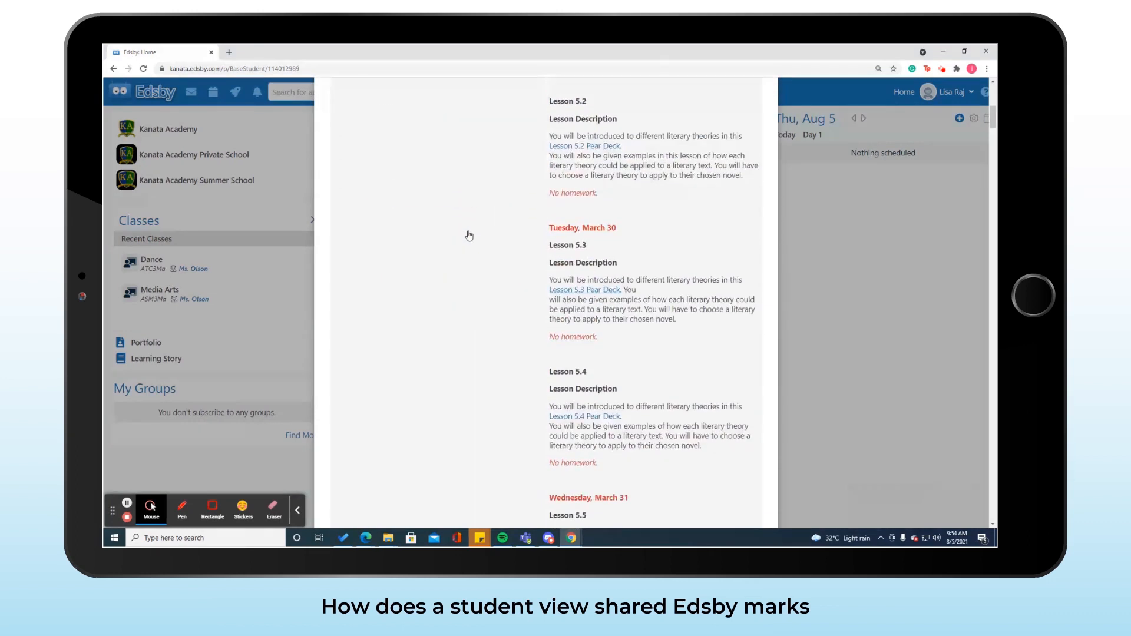
scroll(469, 236, "down", 10)
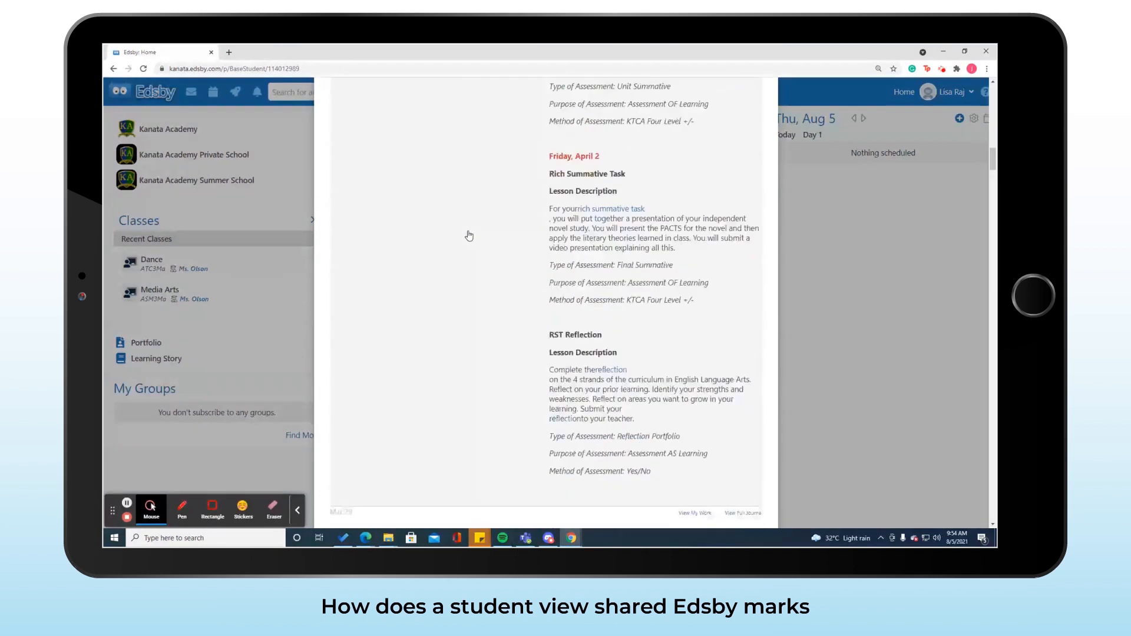
scroll(469, 236, "down", 8)
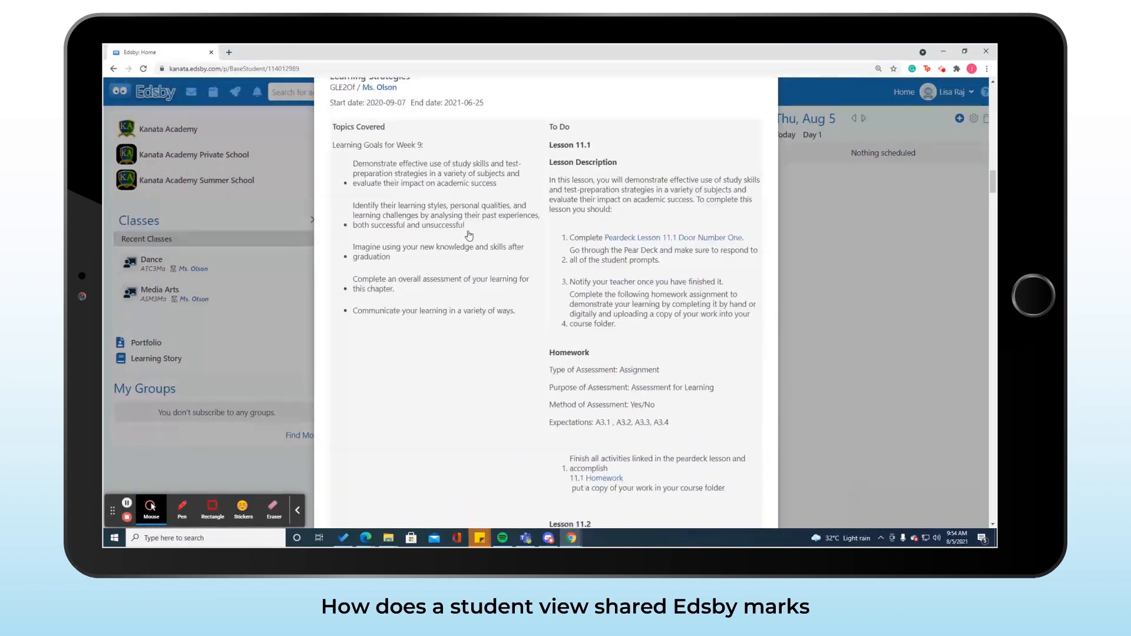
scroll(469, 235, "down", 10)
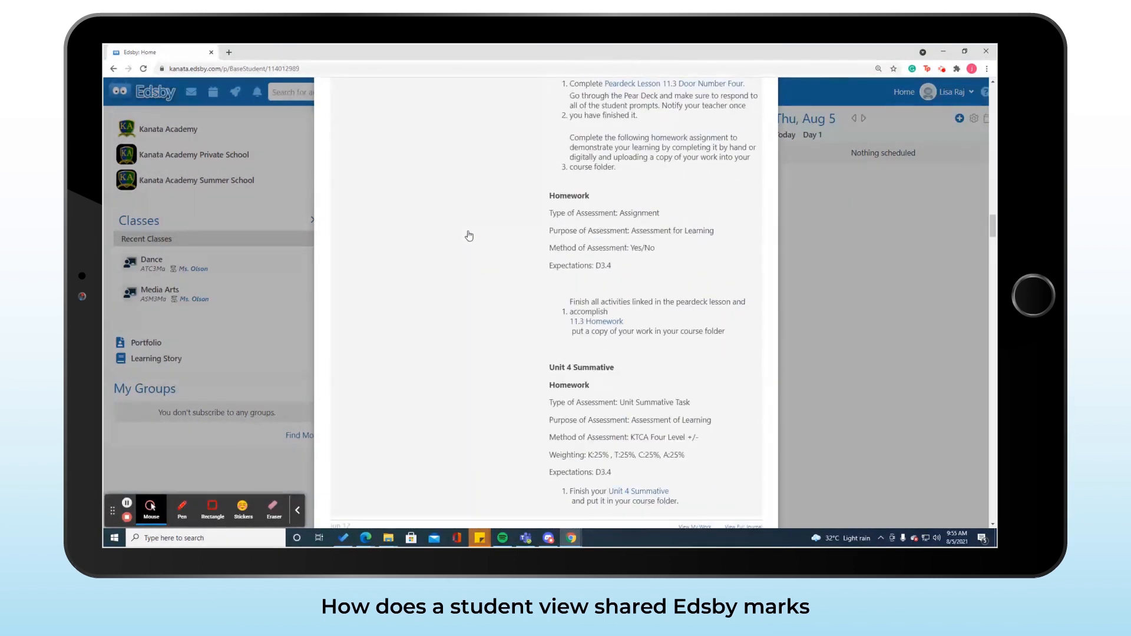
scroll(469, 236, "down", 2)
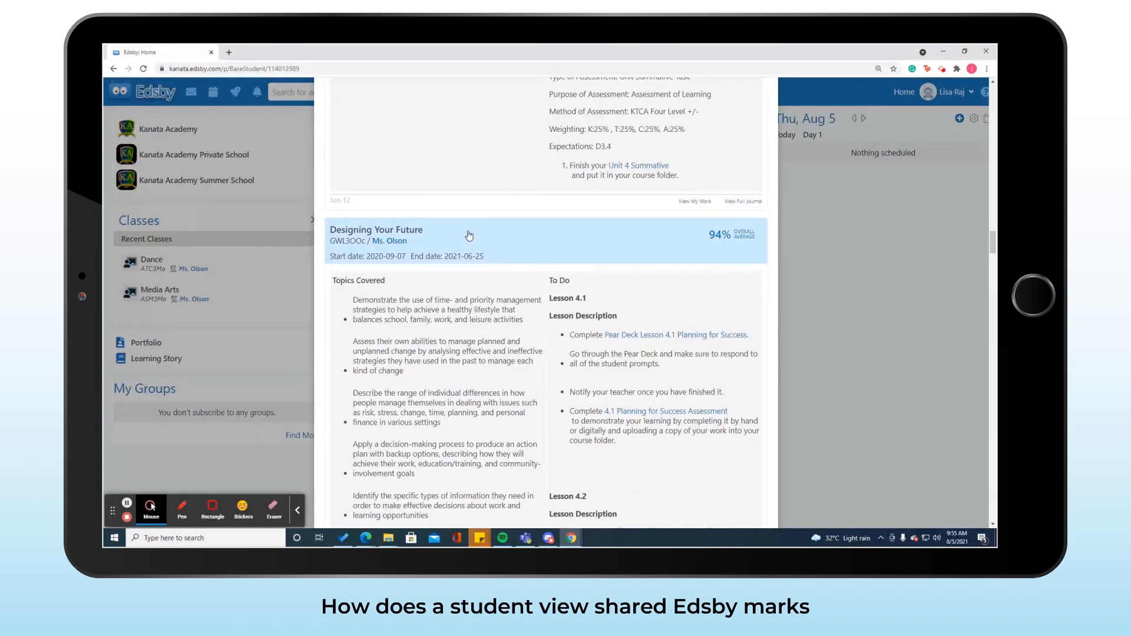
left_click(469, 236)
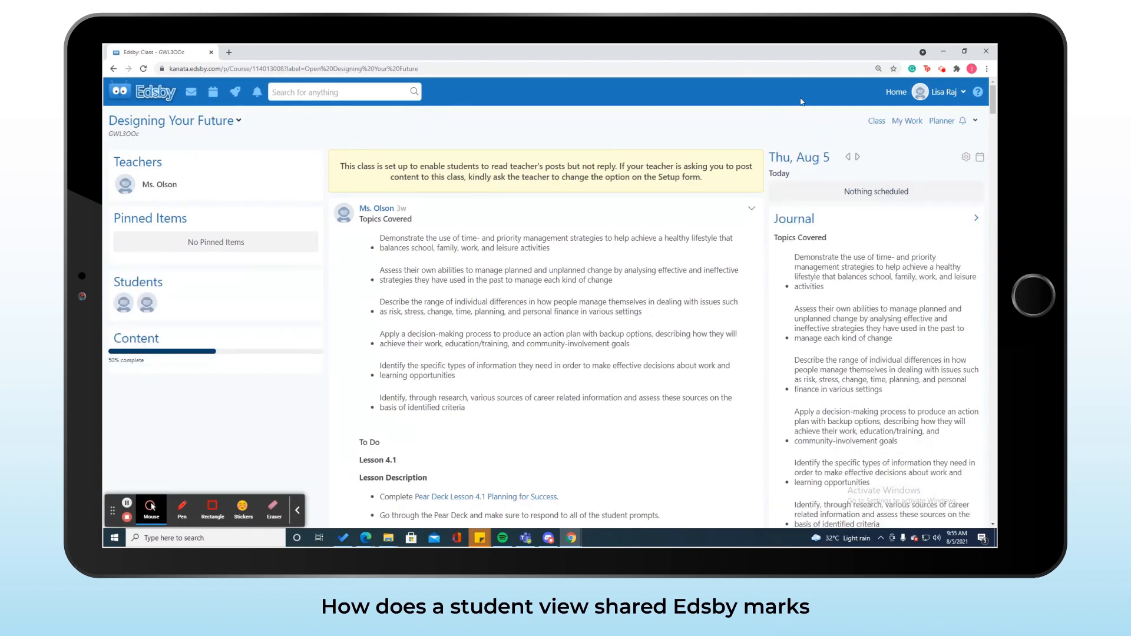
Open the student's My Work page for Designing Your Future and review the marks for the graded and ungraded assessments
left_click(906, 124)
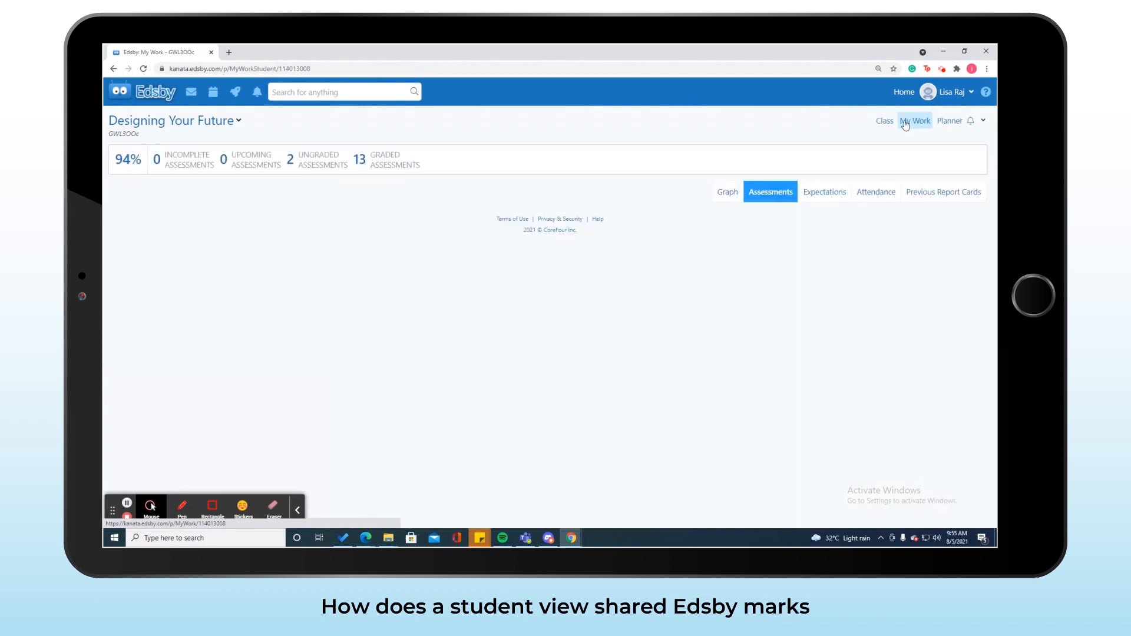
scroll(905, 126, "down", 1)
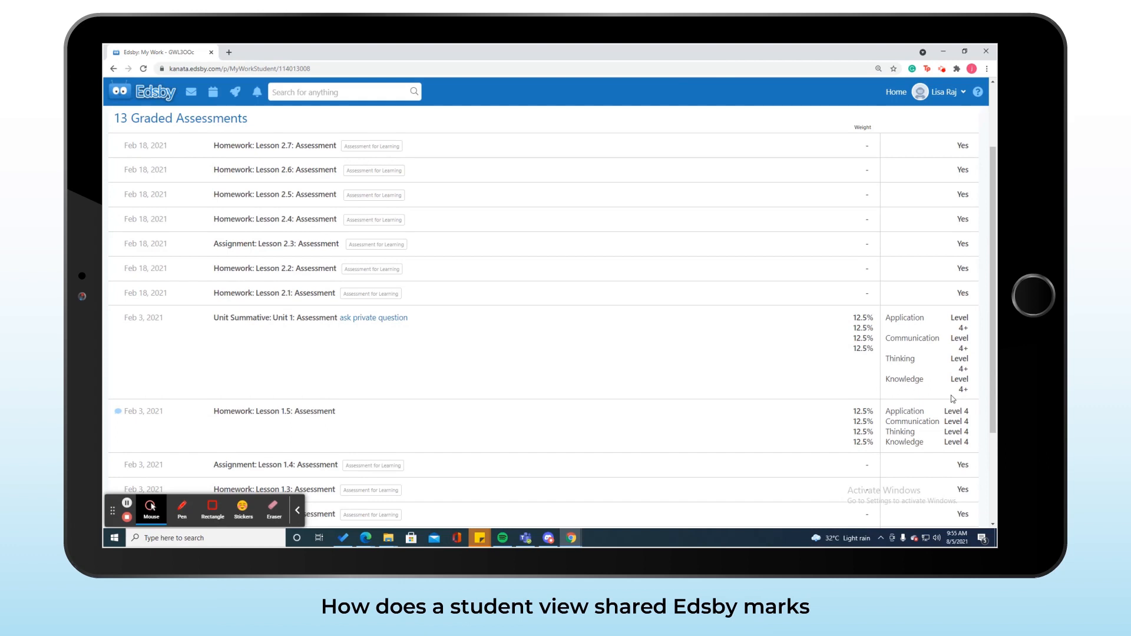
scroll(920, 393, "down", 3)
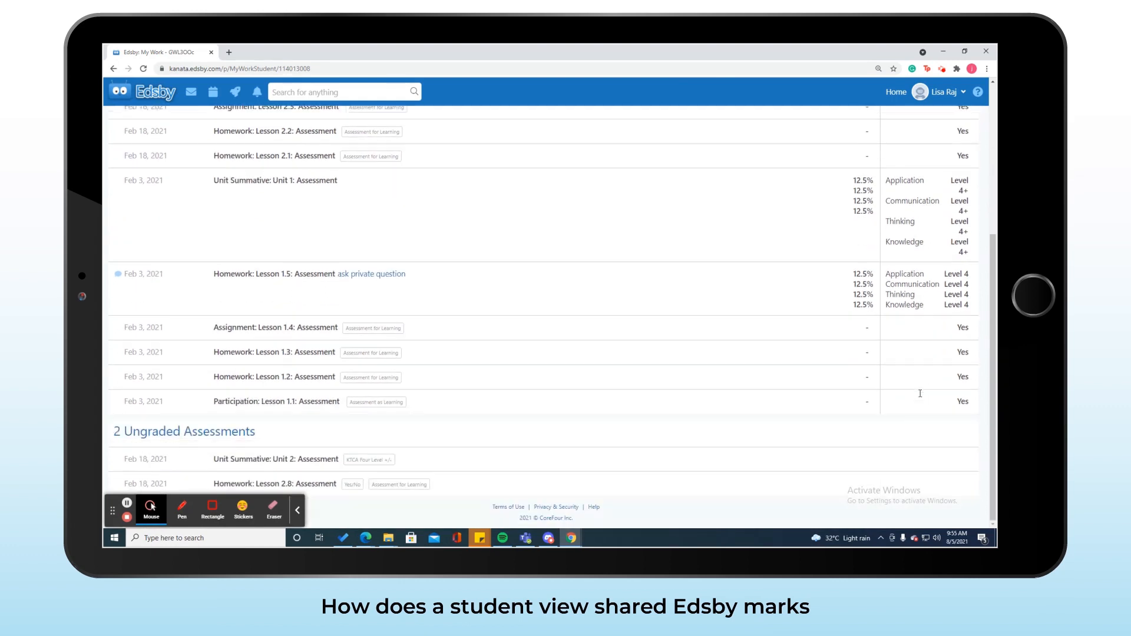